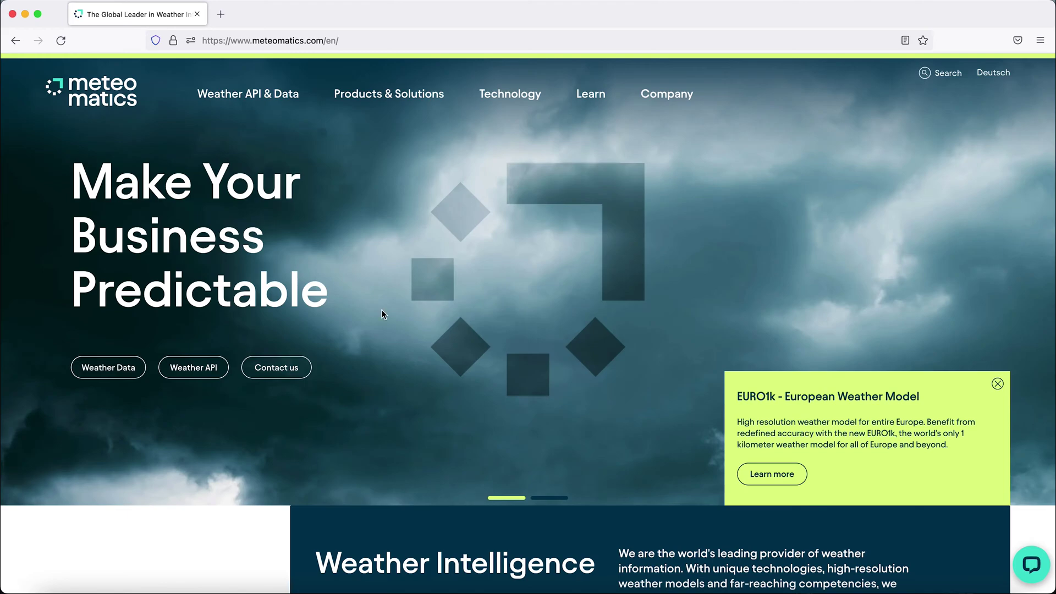
Open the Weather API overview page from the Weather API & Data menu
click(266, 100)
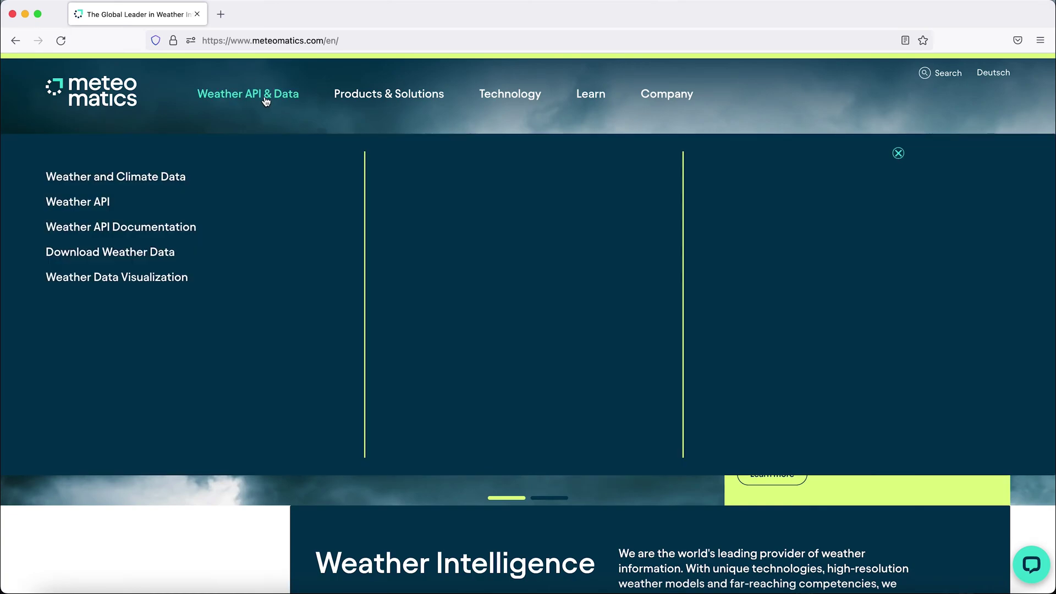
click(88, 204)
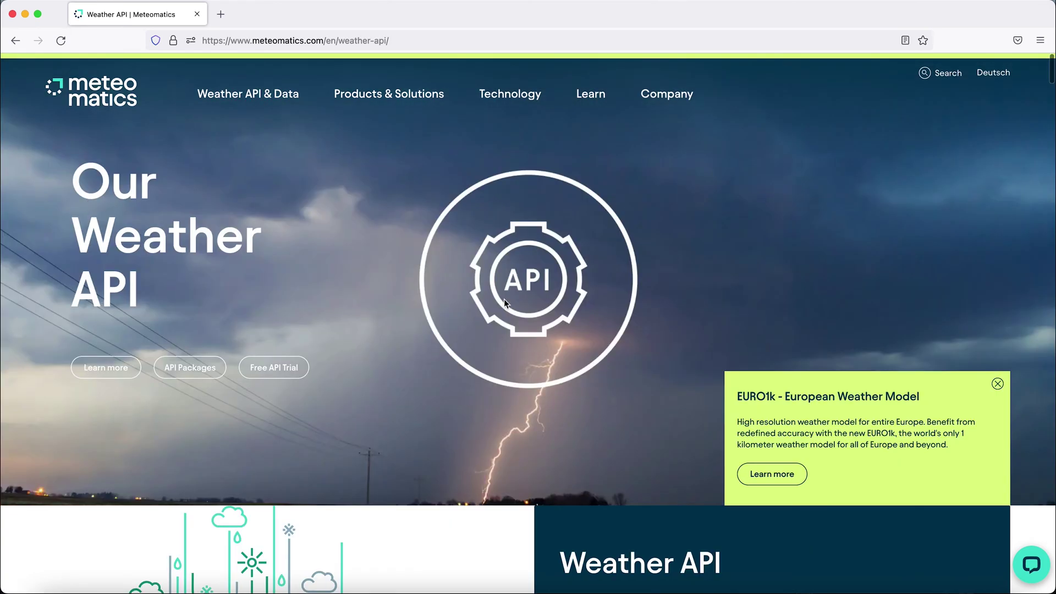
scroll(821, 423, down, 10)
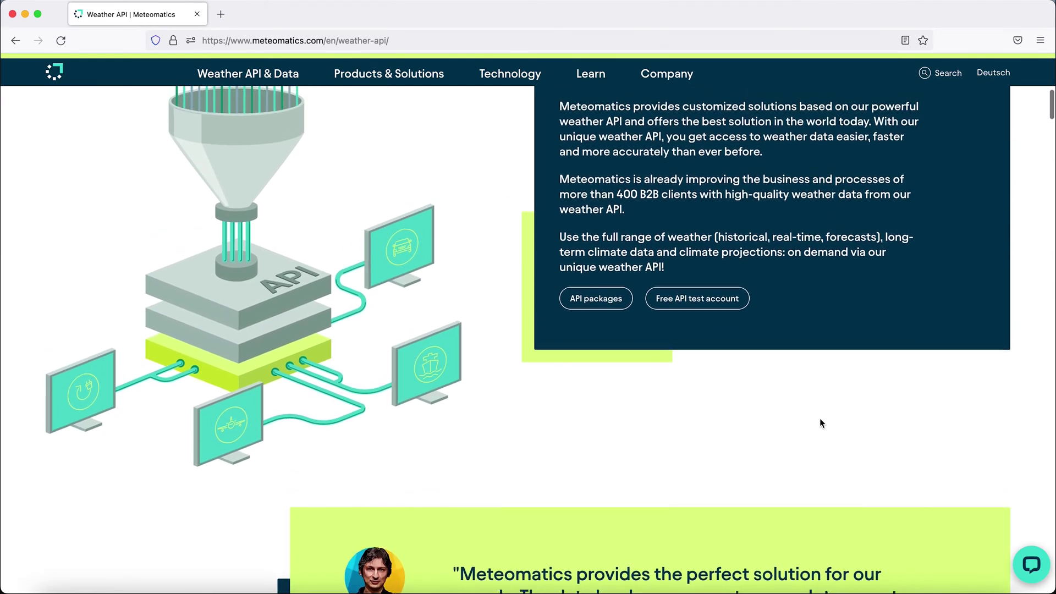
scroll(820, 423, up, 1)
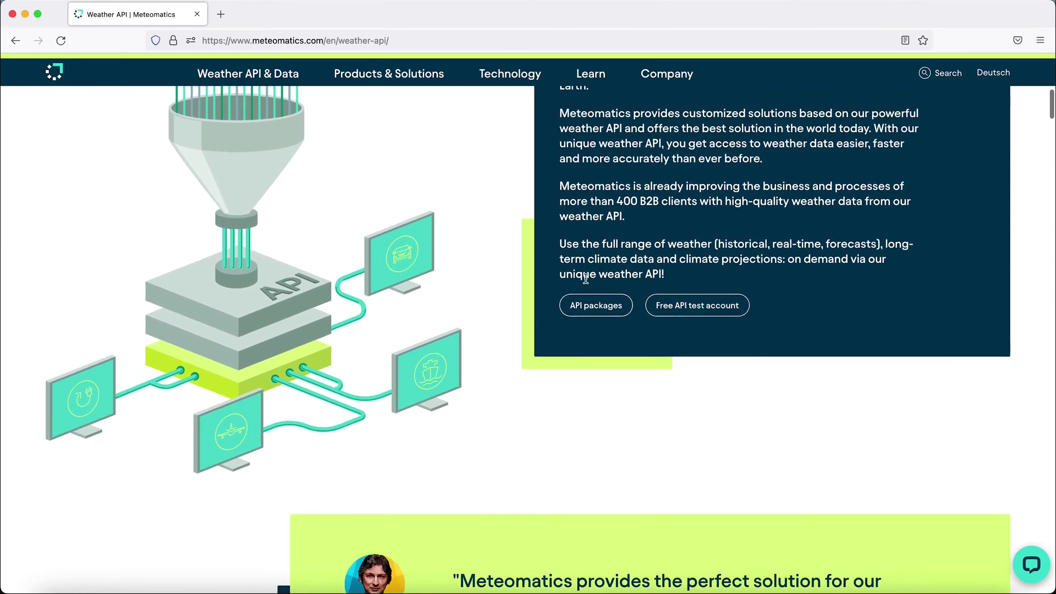
Review the free 14-day test-account sign-up form, then open the Weather API Documentation
click(713, 307)
scroll(713, 315, down, 5)
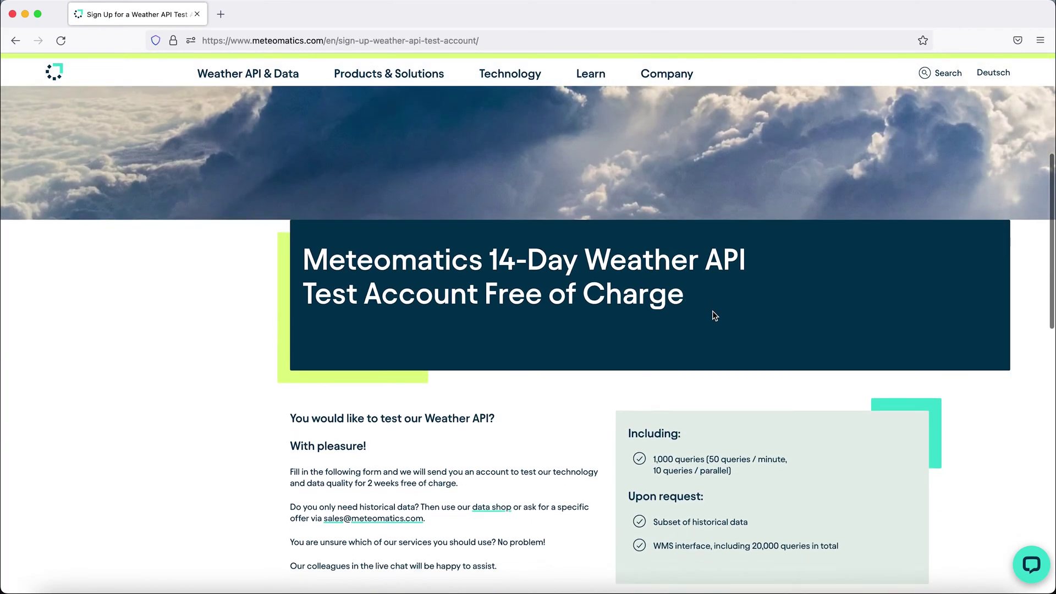
scroll(711, 311, down, 10)
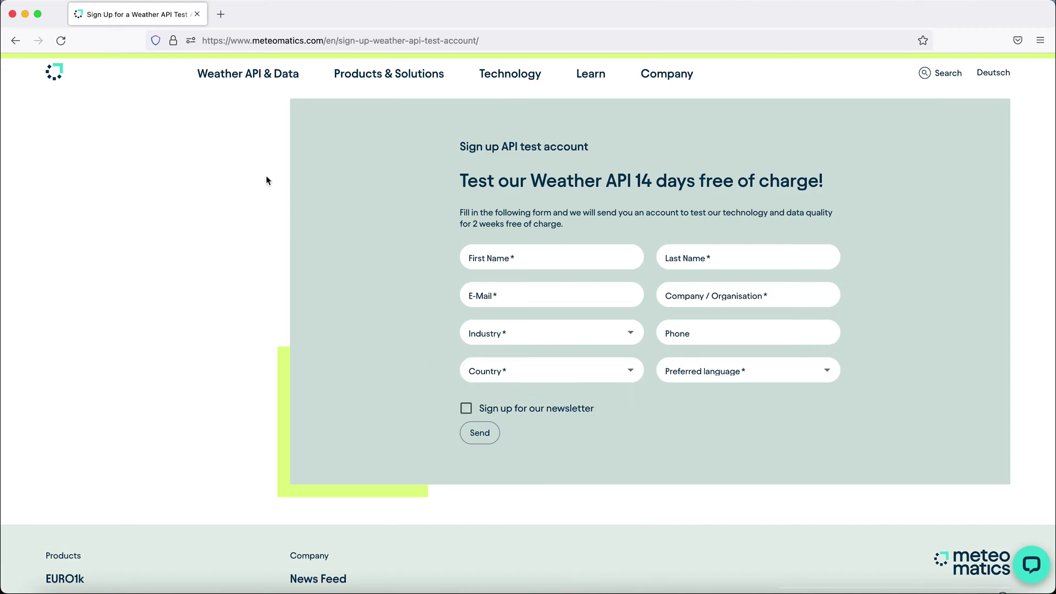
click(259, 76)
click(139, 175)
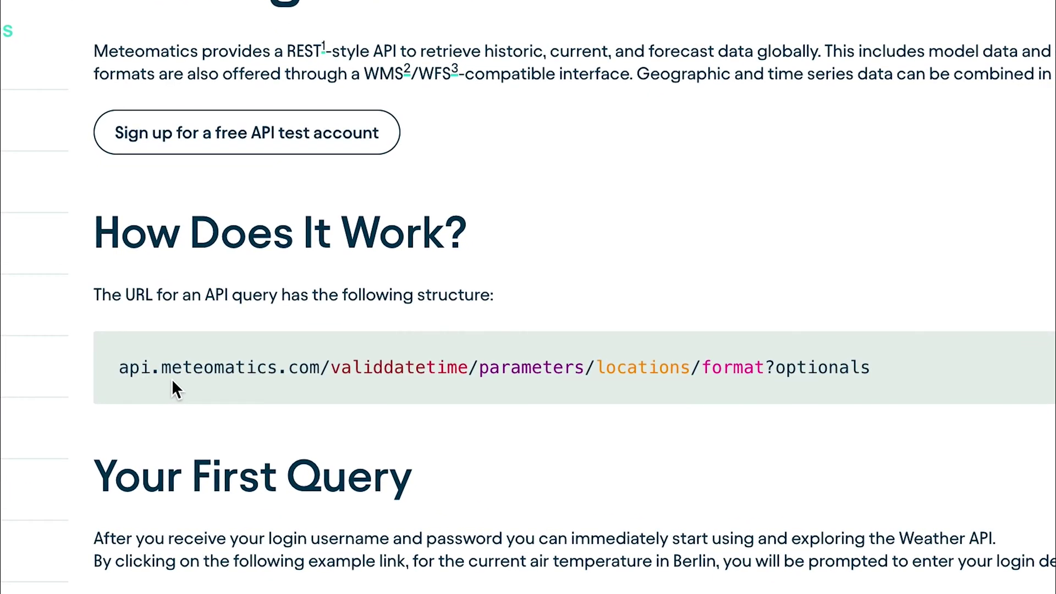
click(327, 370)
drag(327, 370, 477, 372)
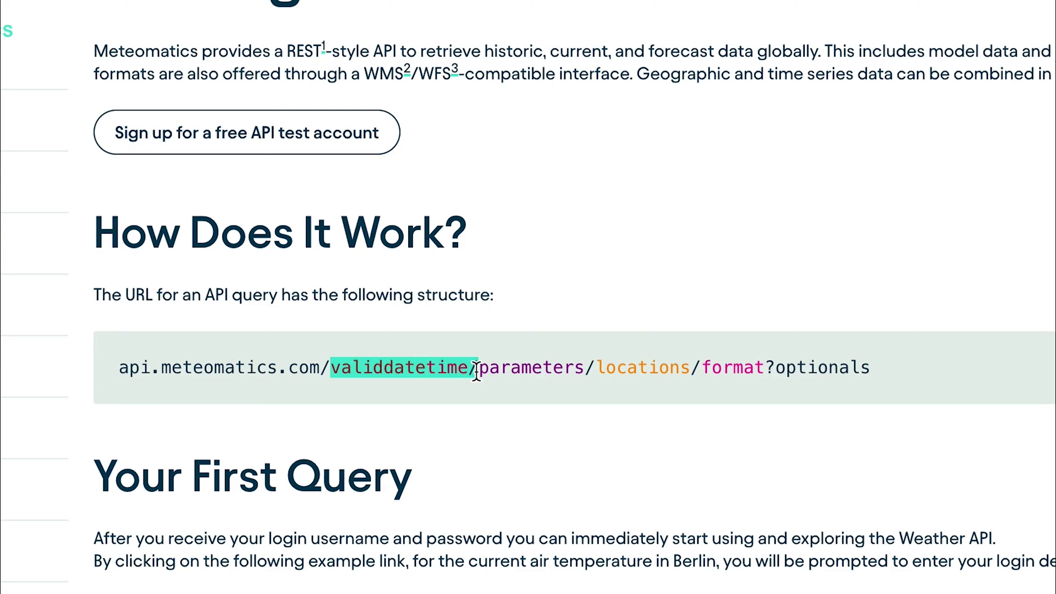
drag(478, 372, 588, 373)
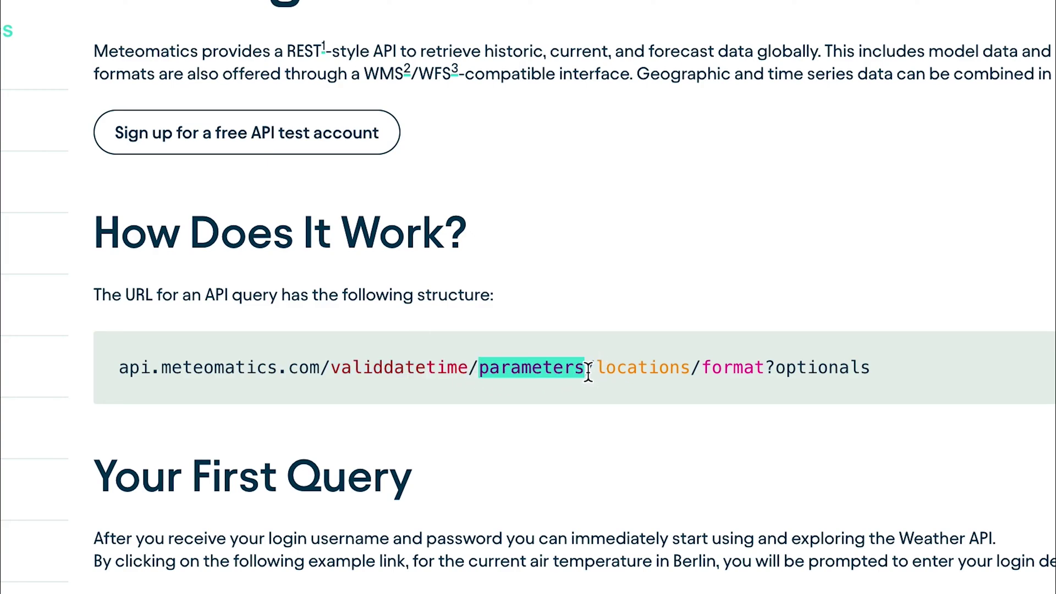
click(577, 396)
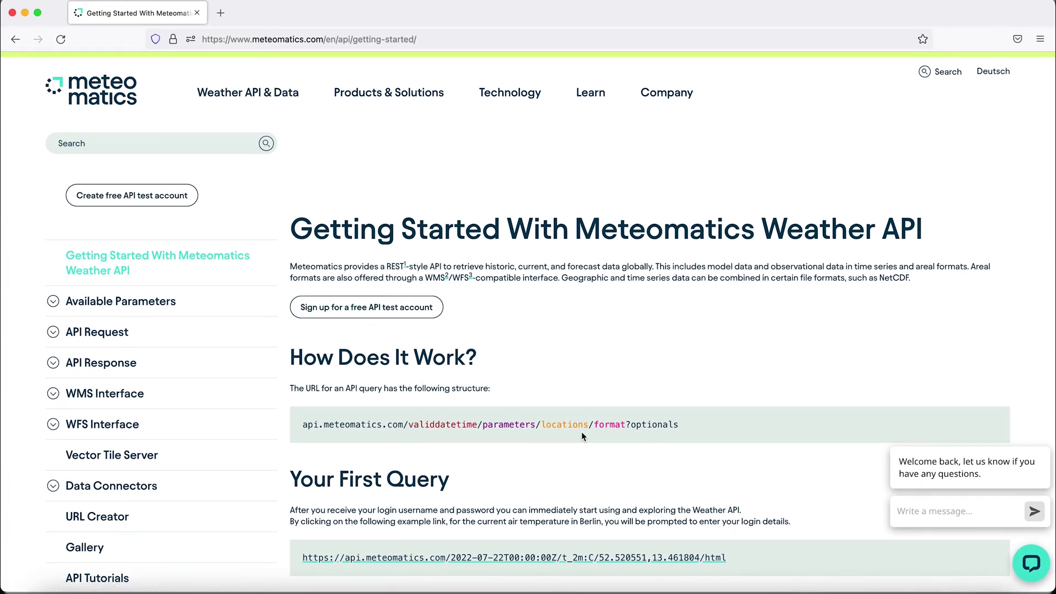
drag(543, 425, 588, 424)
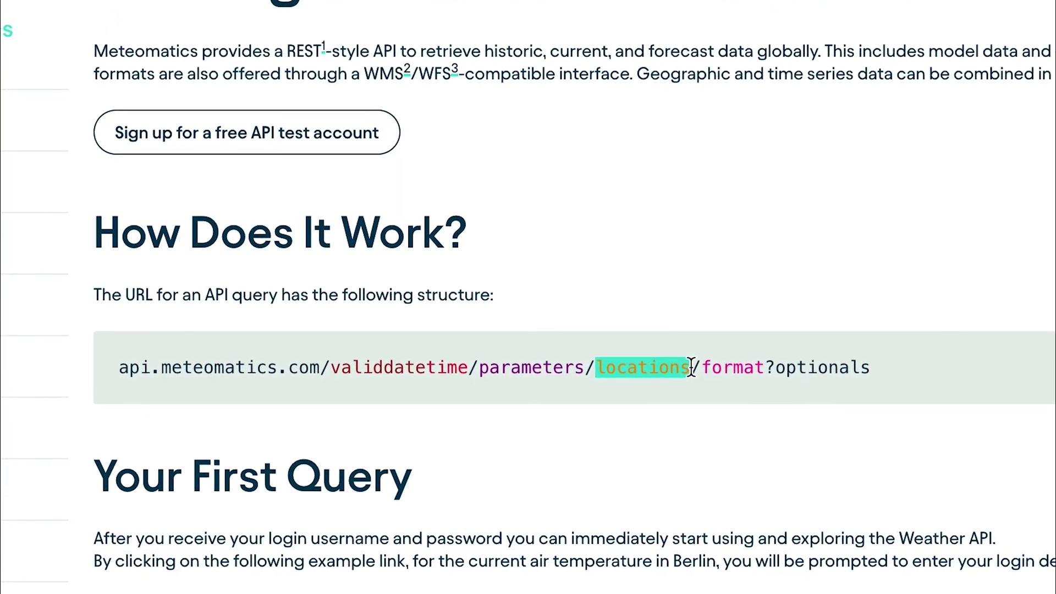
click(685, 404)
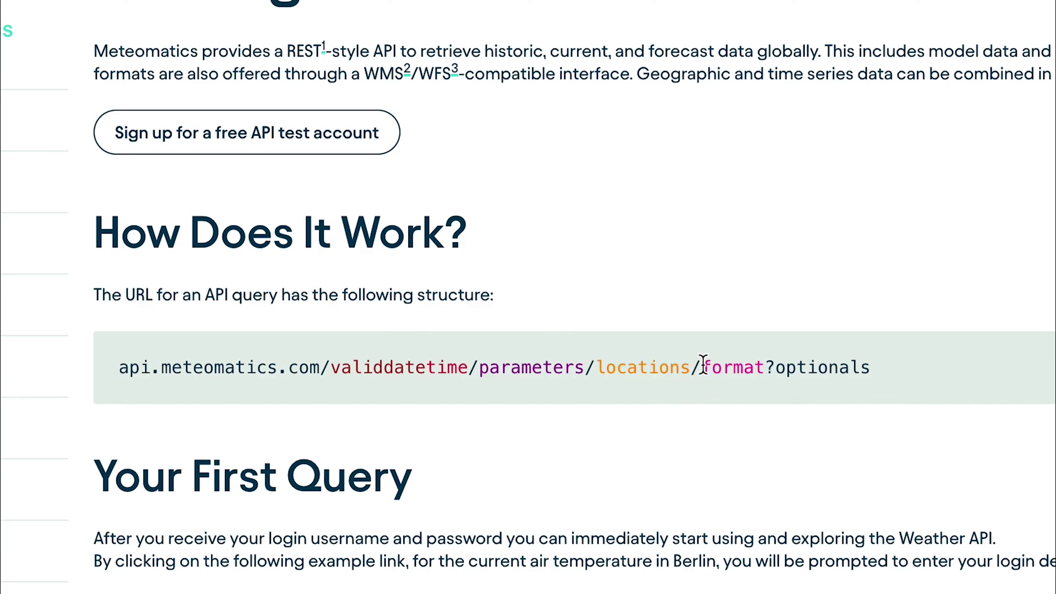
drag(701, 365, 766, 364)
click(771, 399)
drag(771, 367, 884, 372)
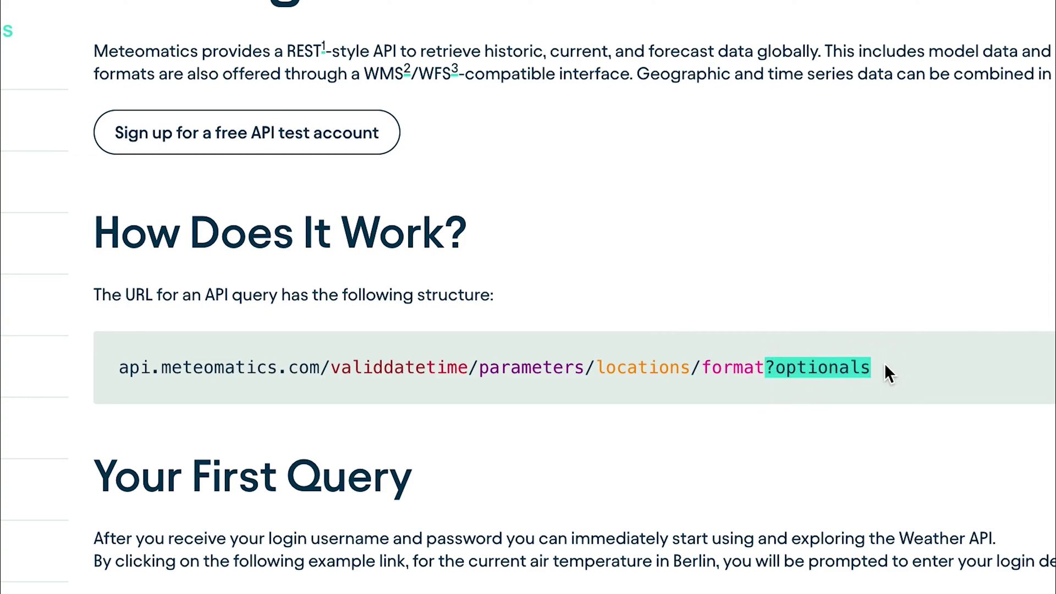
click(885, 366)
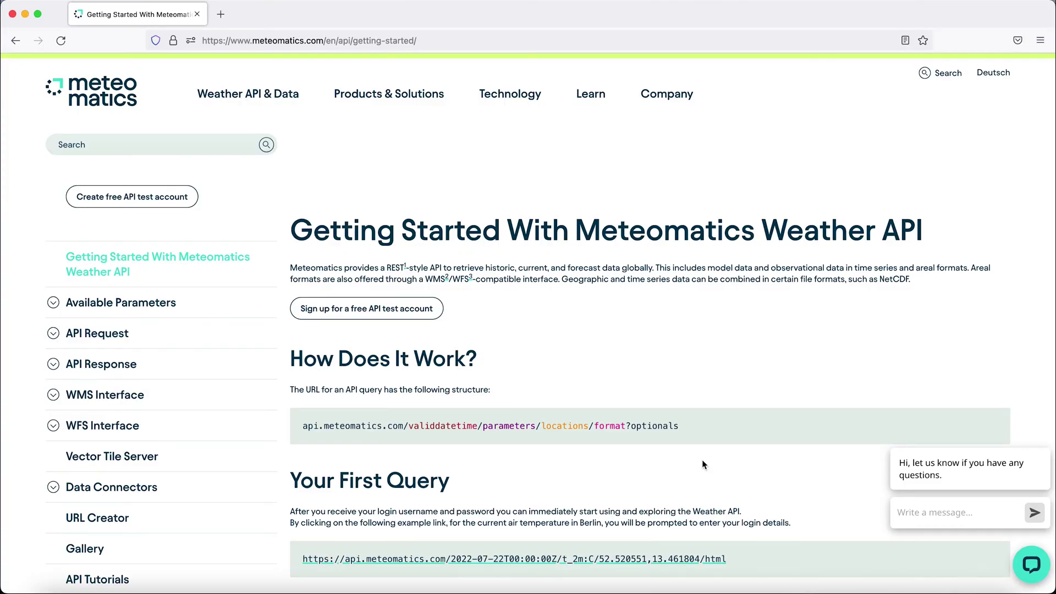
Run the Your First Query Berlin example, signing in with the account username and password
scroll(702, 460, down, 8)
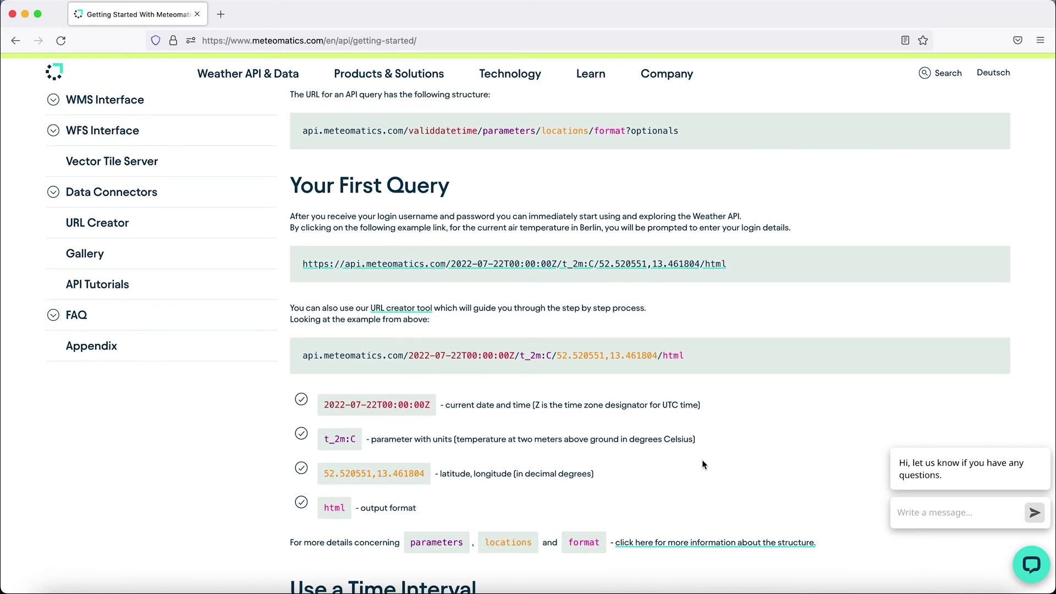
click(603, 267)
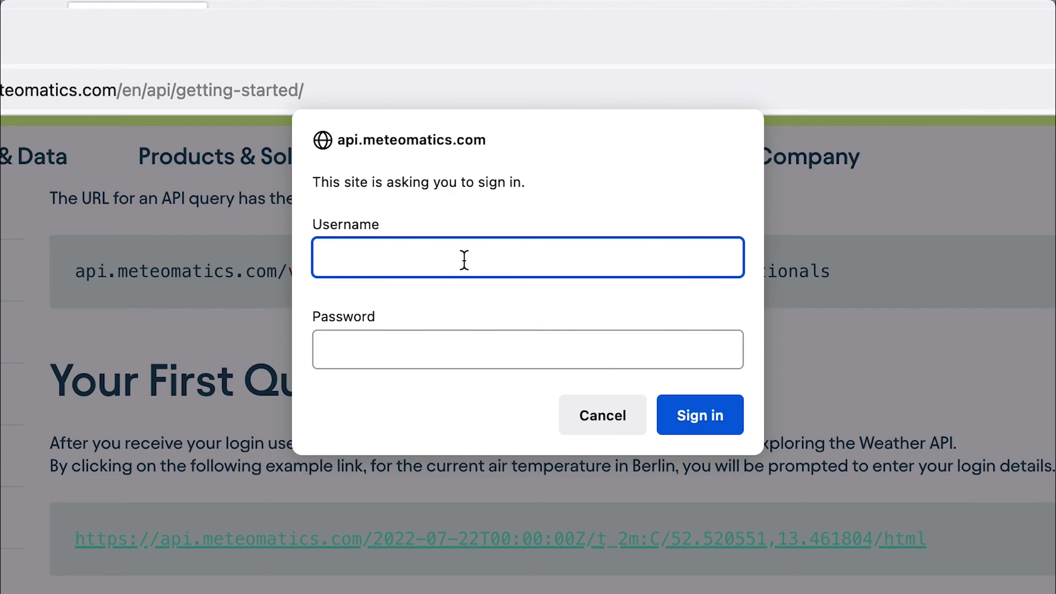
key(Tab)
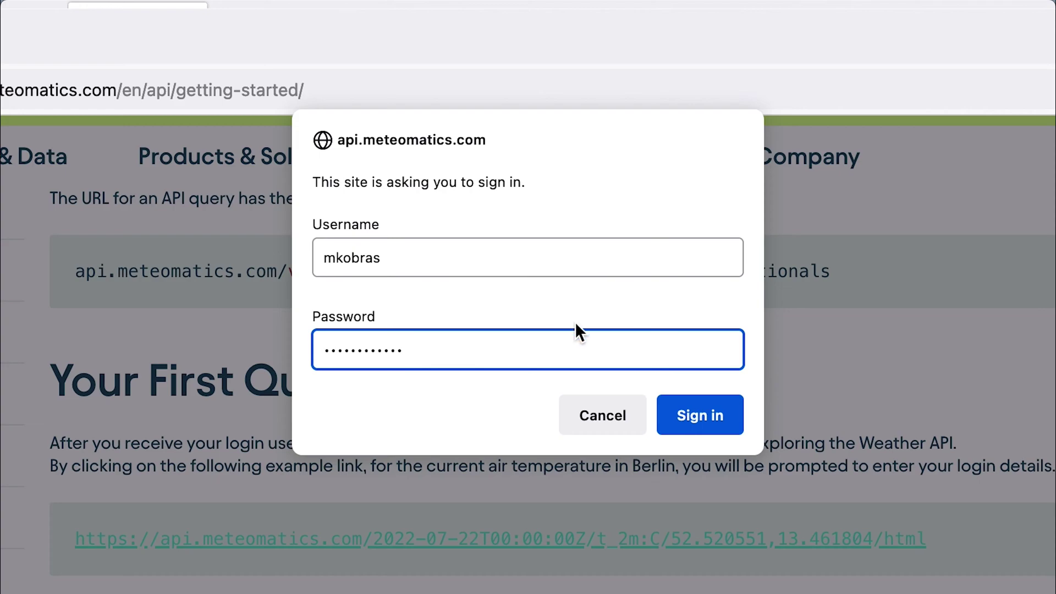
click(698, 415)
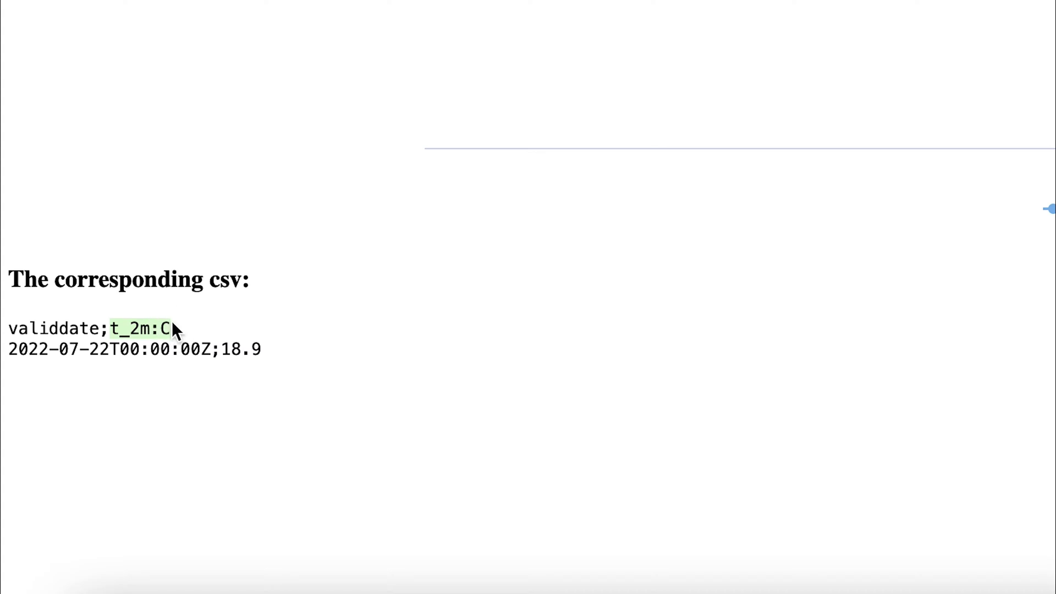
click(279, 334)
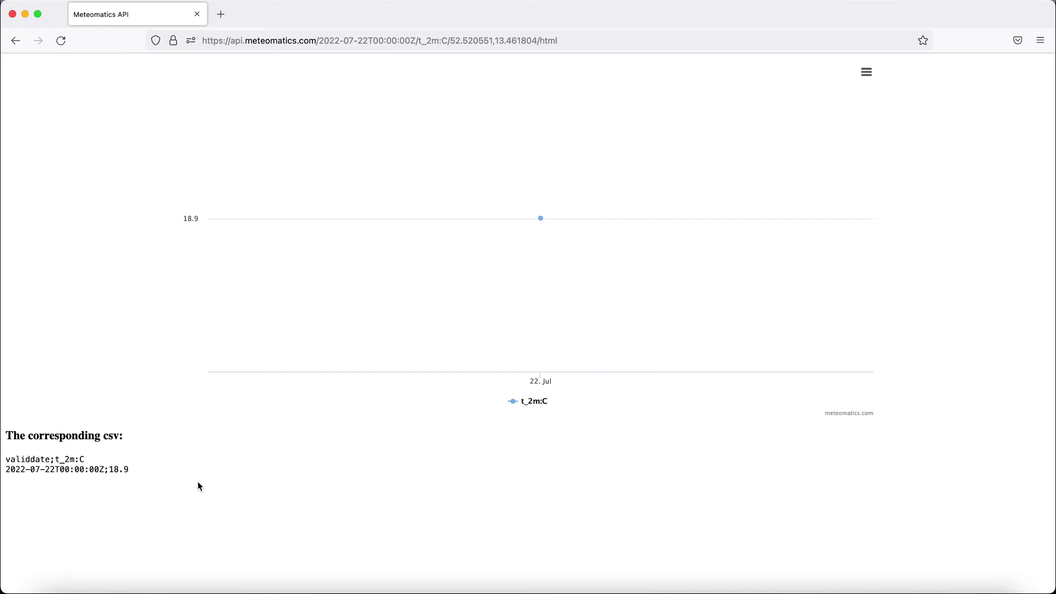
Back on Getting Started, run the Use a Time Interval example for hourly t_2m:C, 22–25 July 2022
click(16, 40)
scroll(539, 367, down, 4)
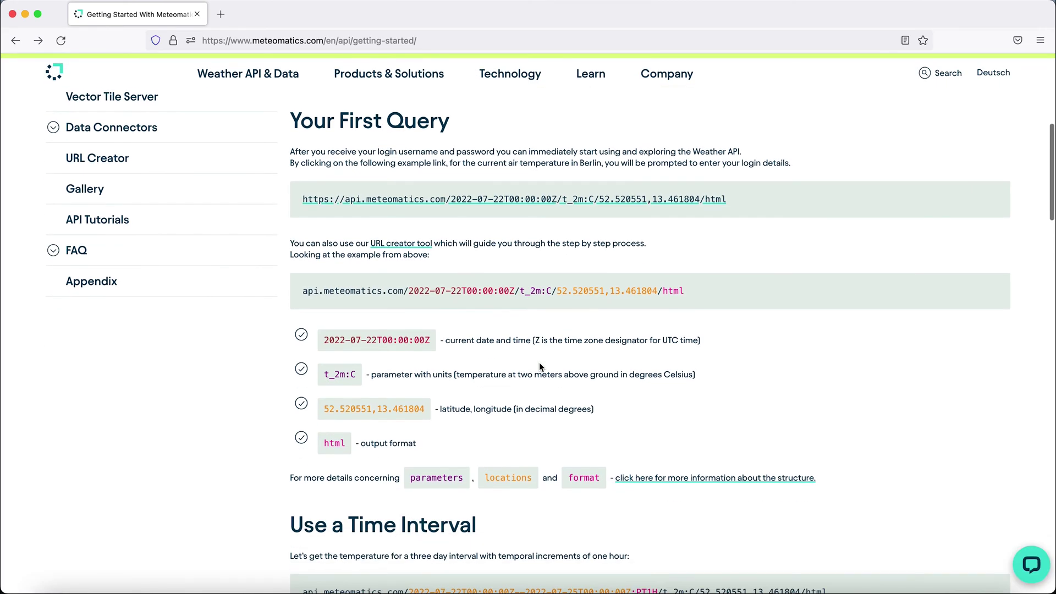
scroll(539, 365, down, 3)
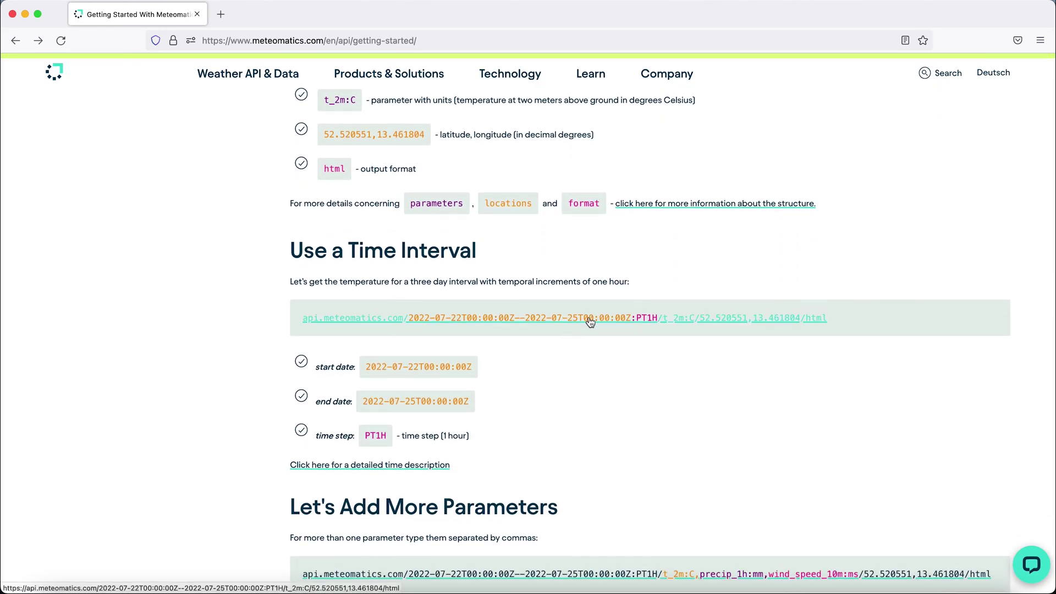
click(590, 322)
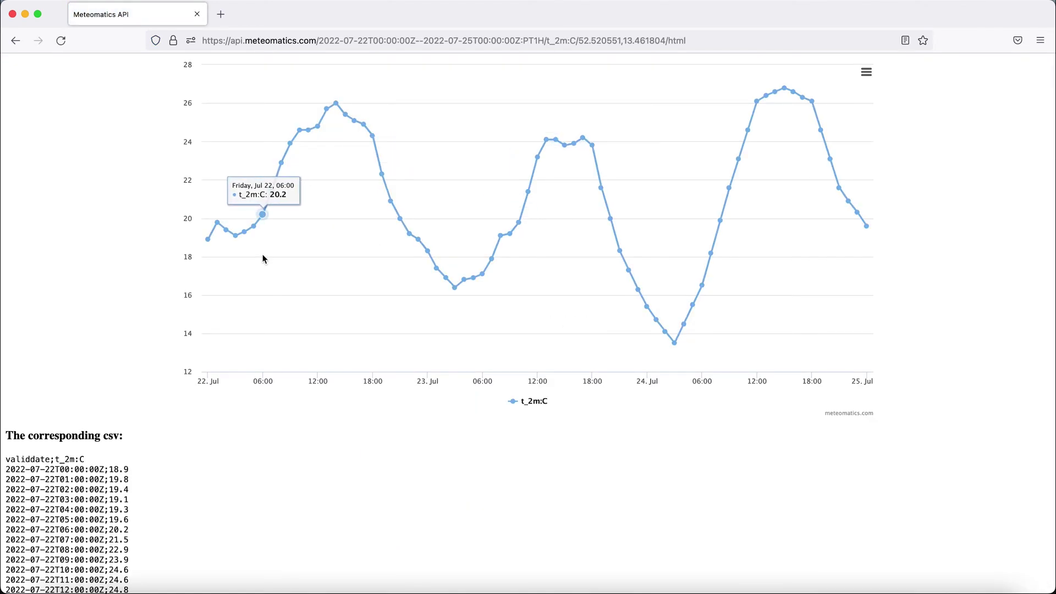
mouse_move(201, 263)
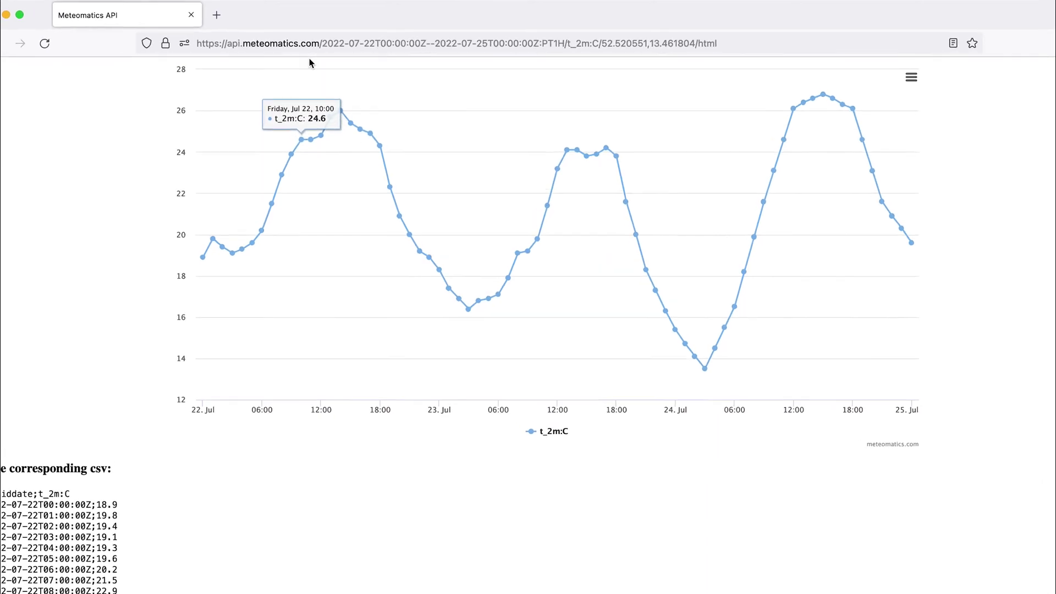
Change the query range to 2022-01-01 through 2022-12-31 with P1D steps and reload
click(374, 43)
click(374, 42)
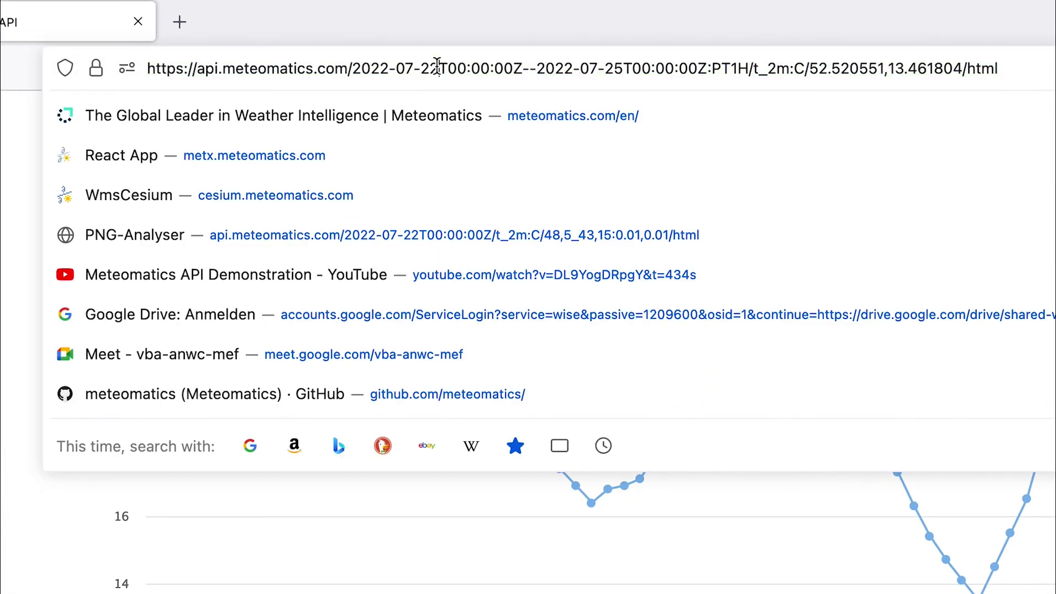
key(BackSpace)
key(BackSpace)
key(BackSpace)
key(BackSpace)
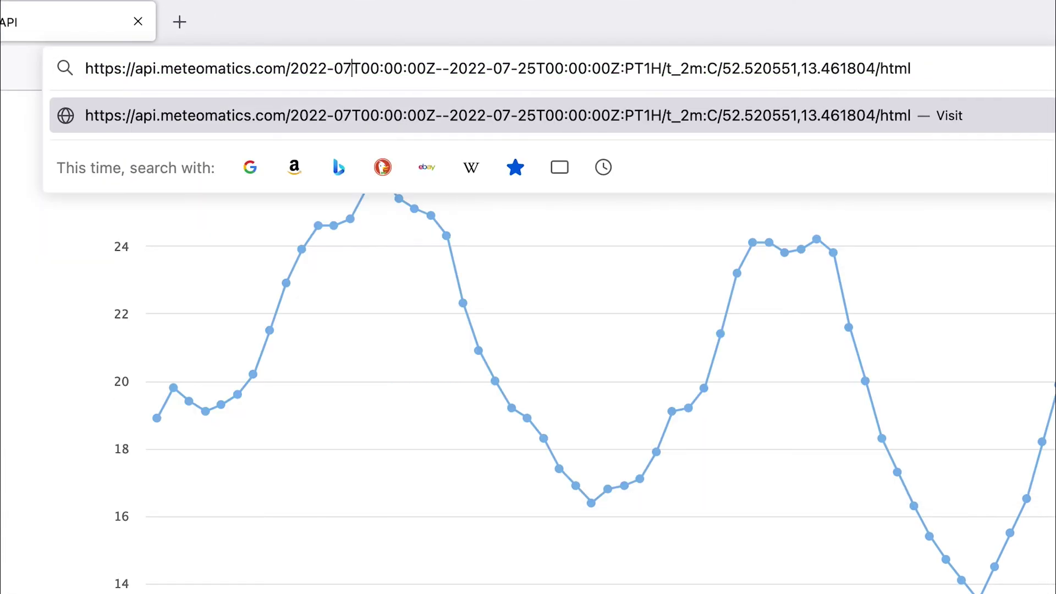
text(1-01)
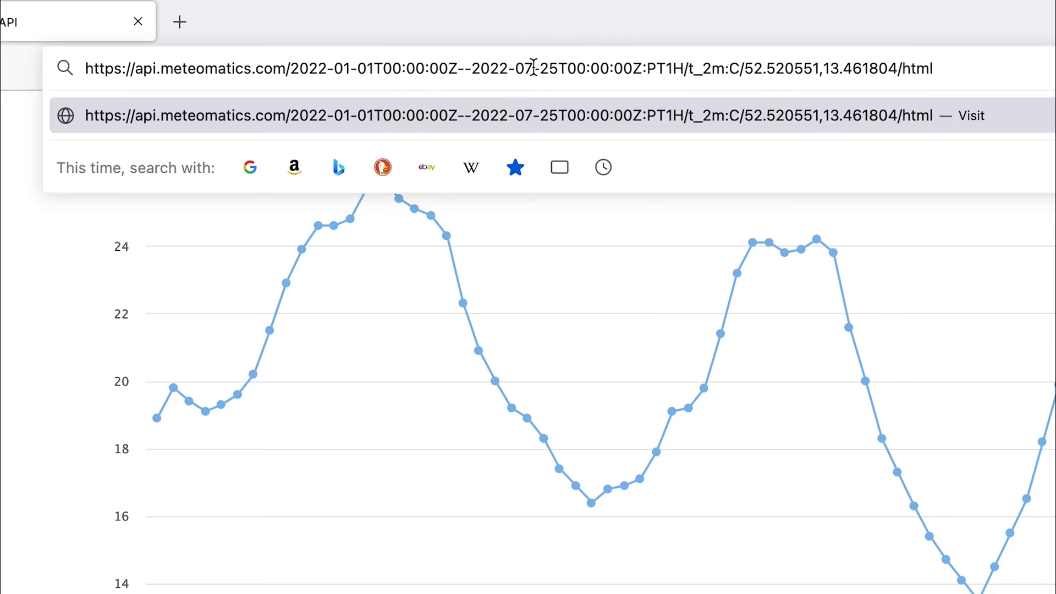
click(557, 68)
key(BackSpace)
key(BackSpace)
key(BackSpace)
key(BackSpace)
key(BackSpace)
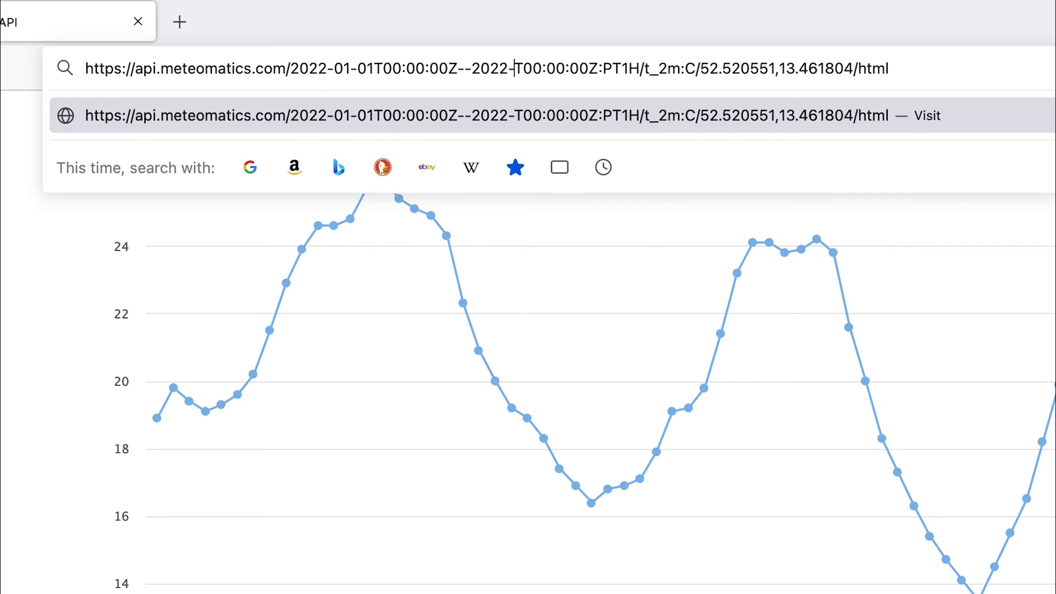
text(12-31)
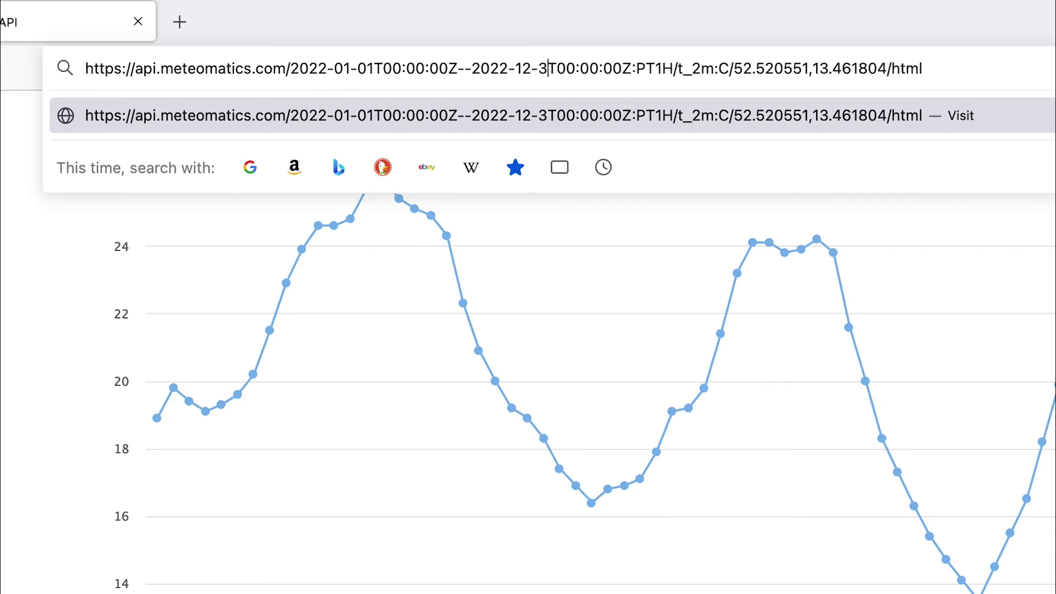
click(684, 68)
key(BackSpace)
key(BackSpace)
key(BackSpace)
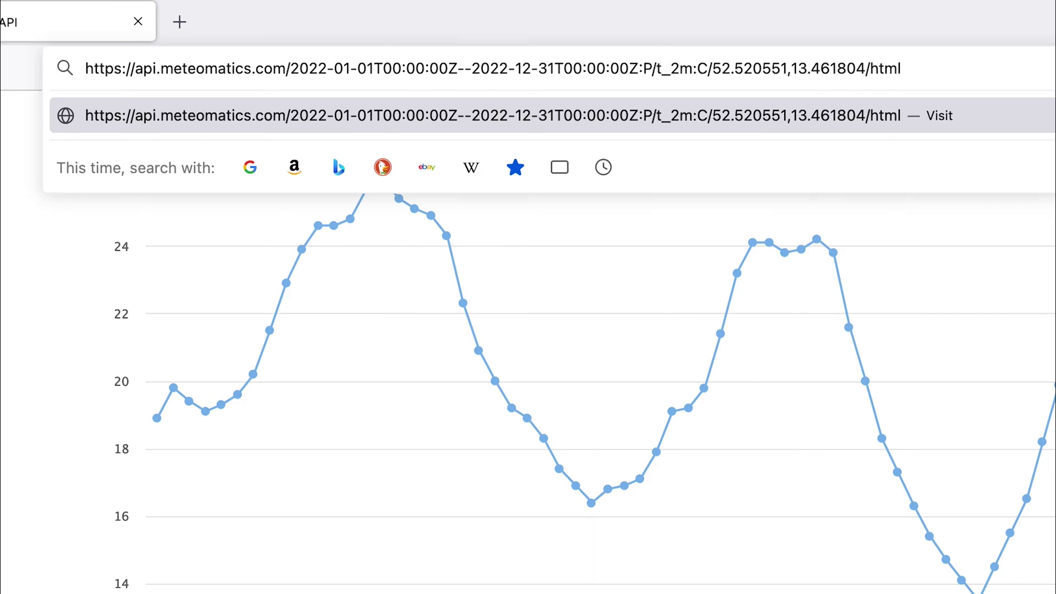
text(1D)
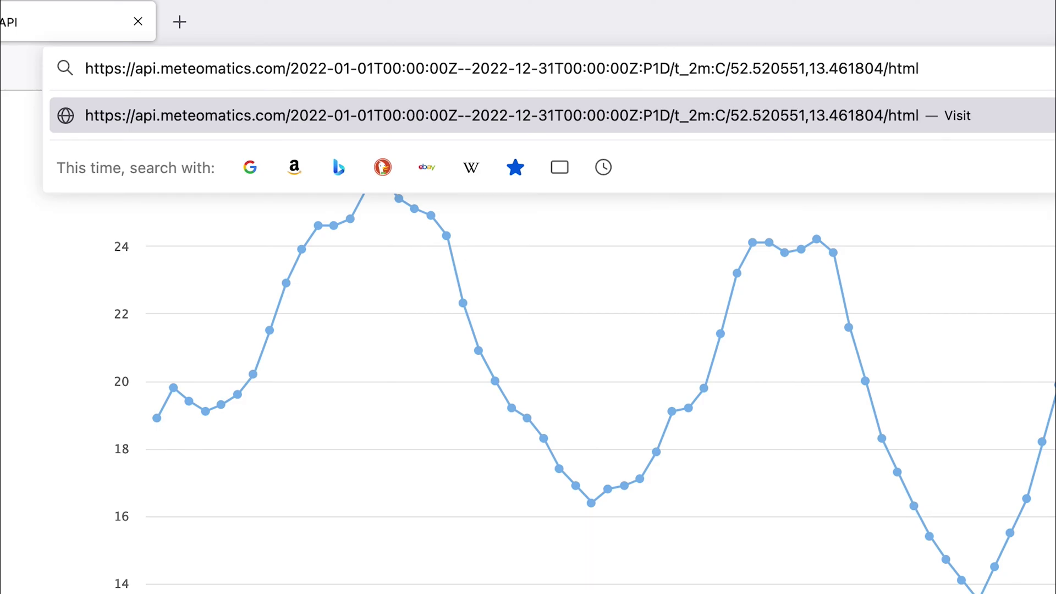
key(Return)
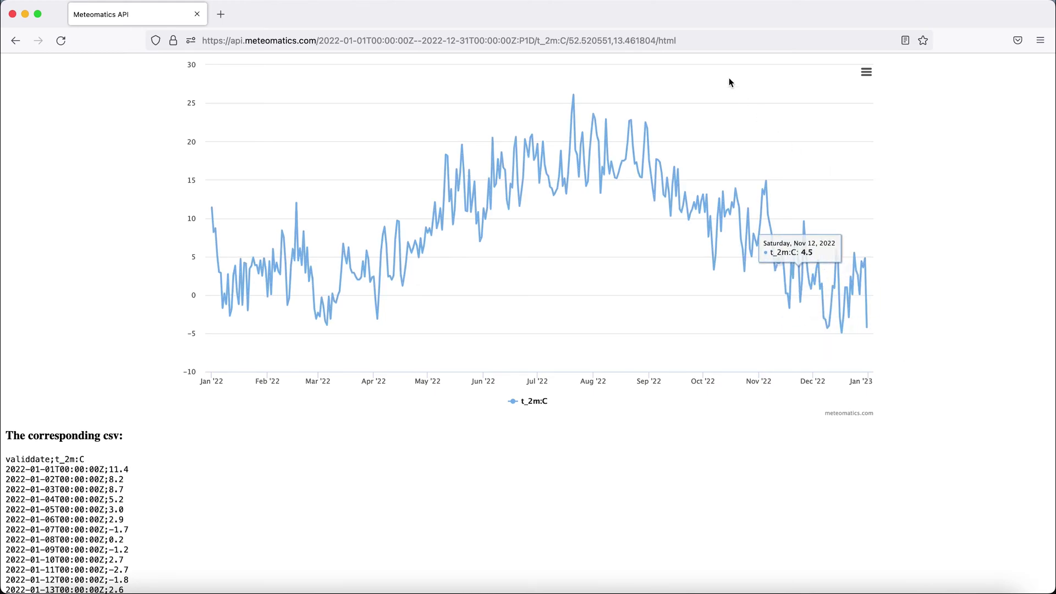
Append ,precip_1h:mm after t_2m:C, reload, and toggle the t_2m:C chart series off and on
click(566, 40)
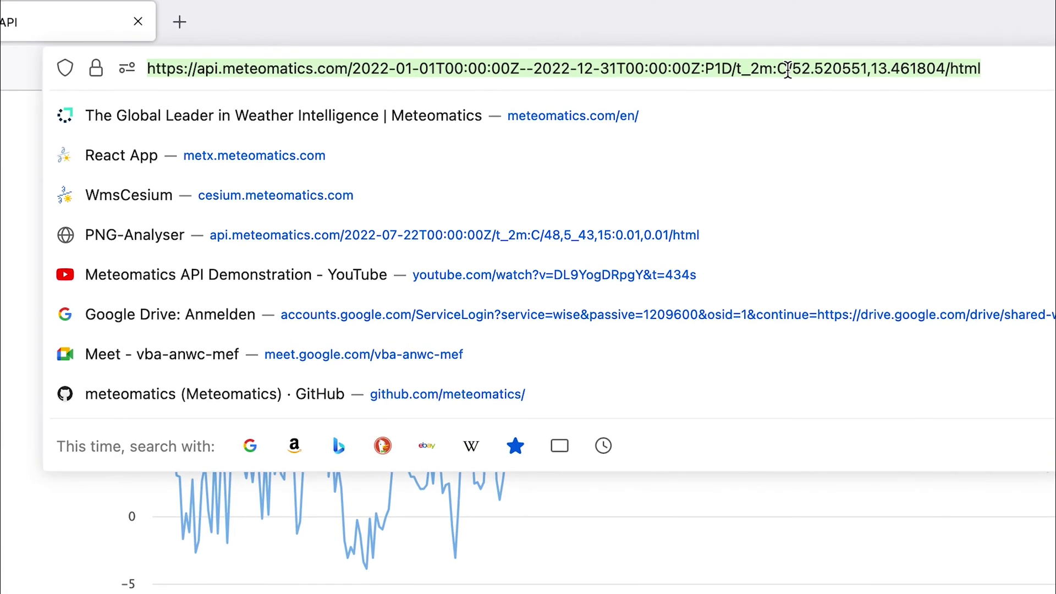
click(788, 70)
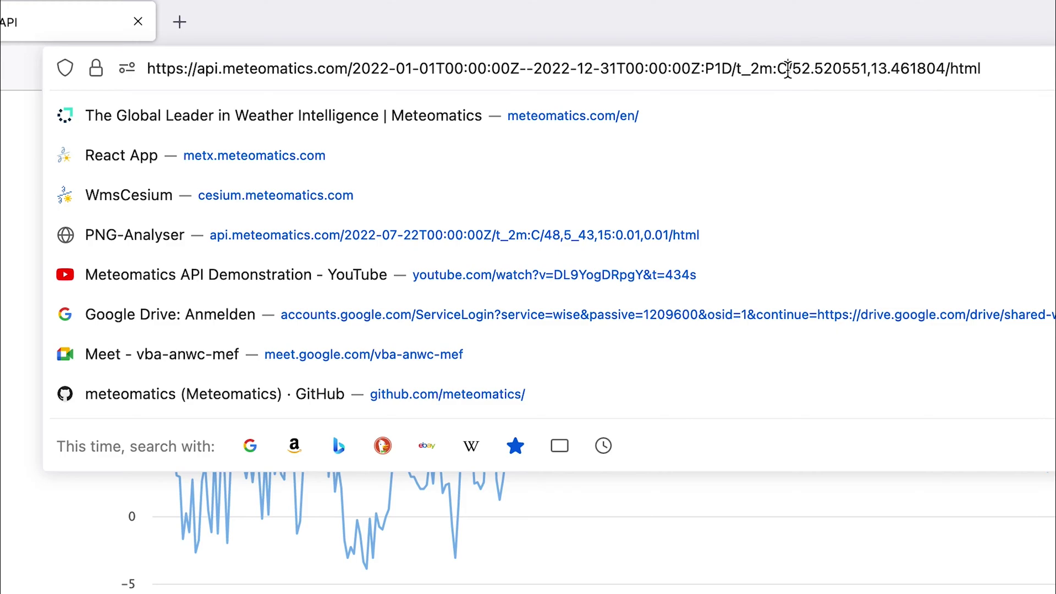
text(,)
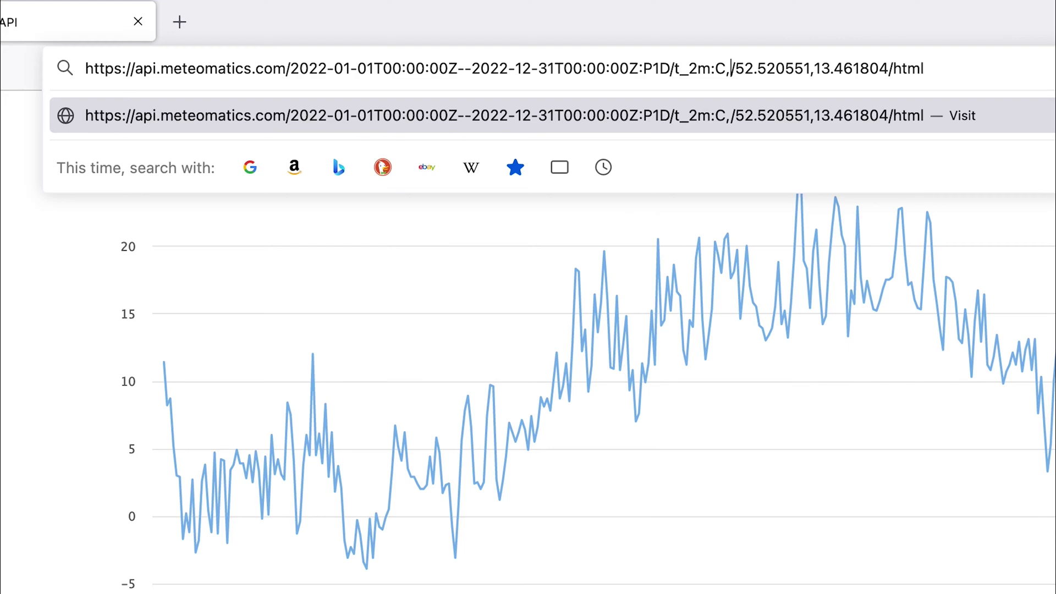
text(precip)
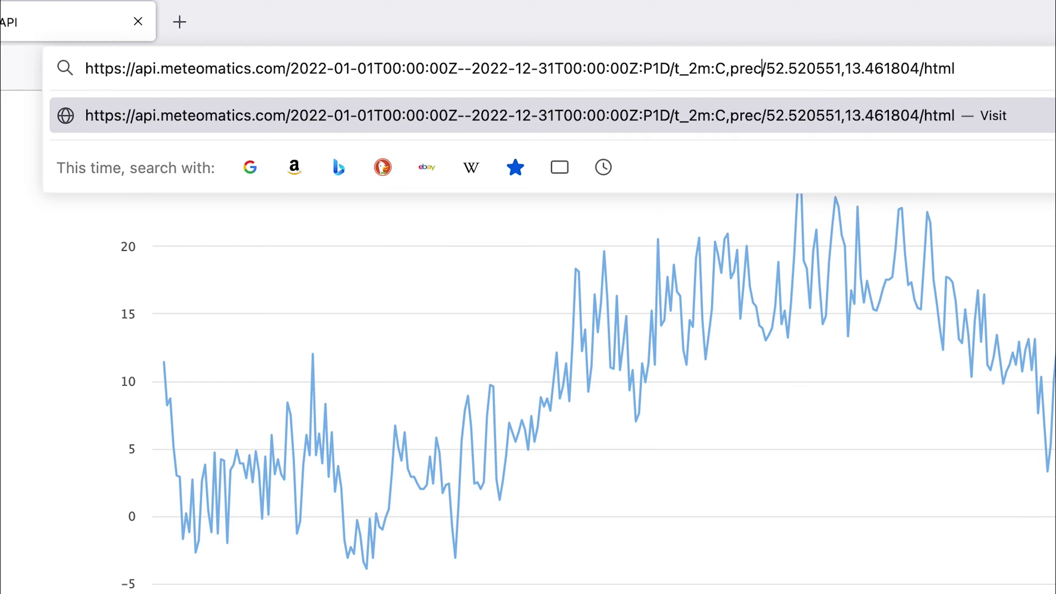
text(_)
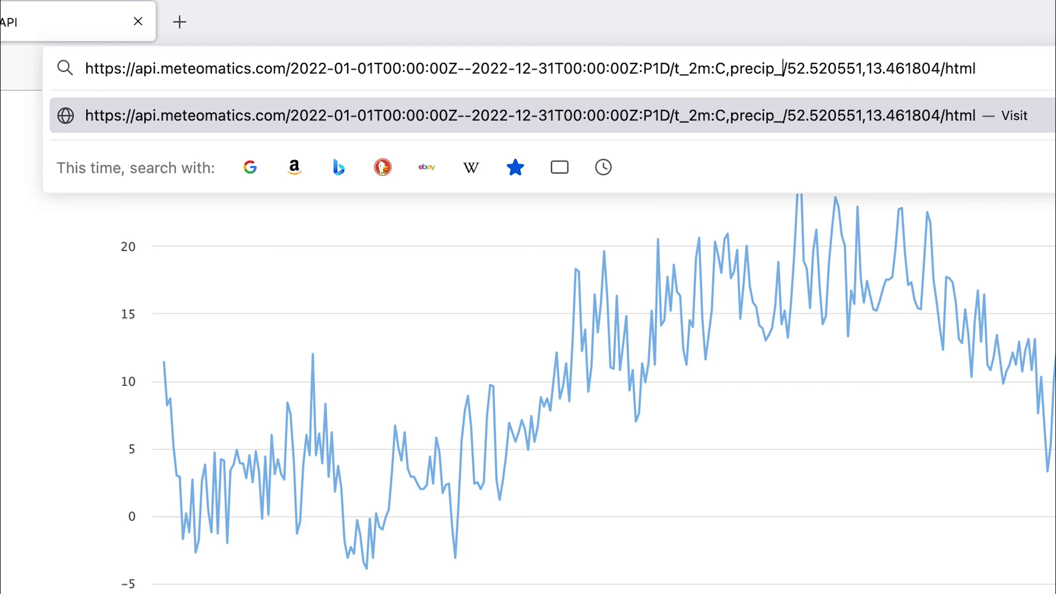
text(1h:)
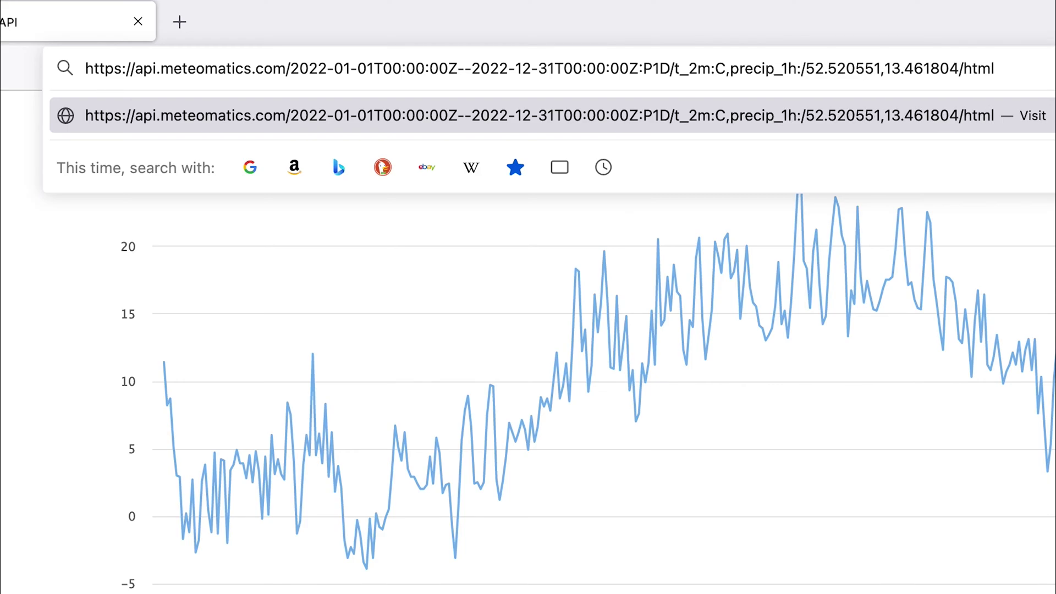
text(mm)
key(Return)
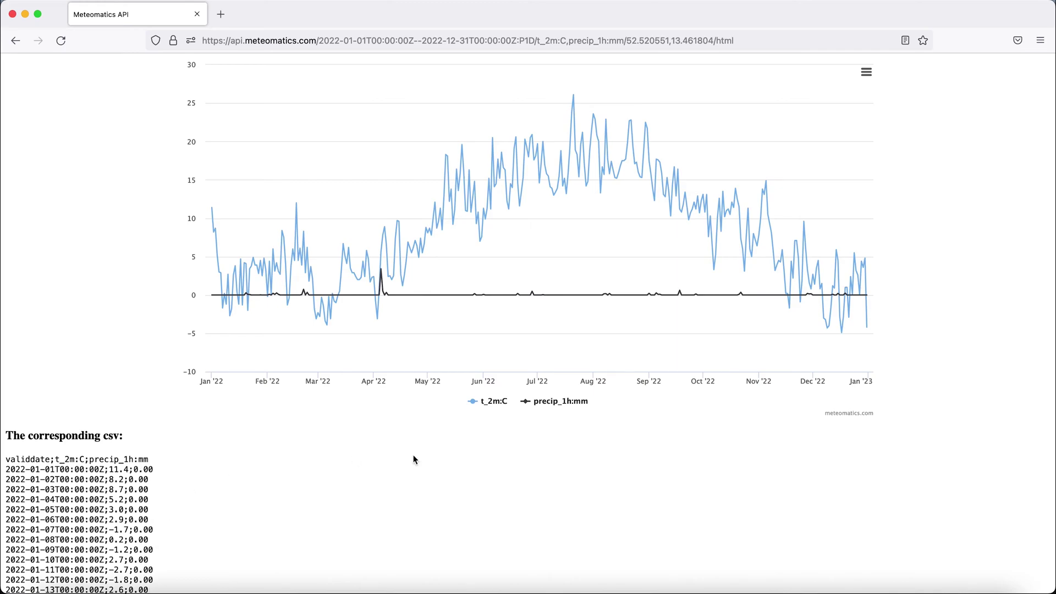
click(495, 405)
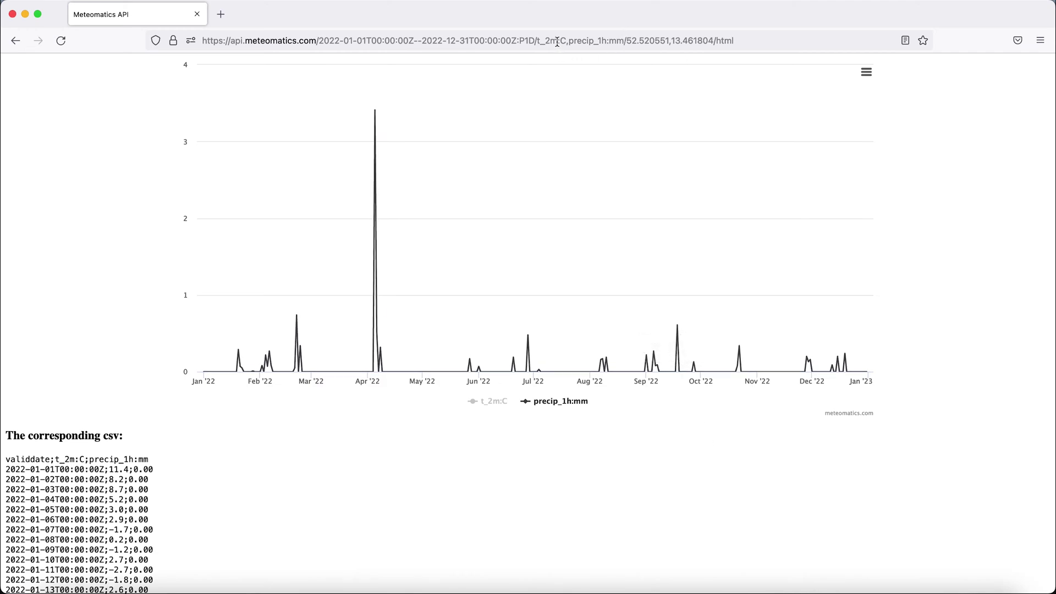
click(490, 400)
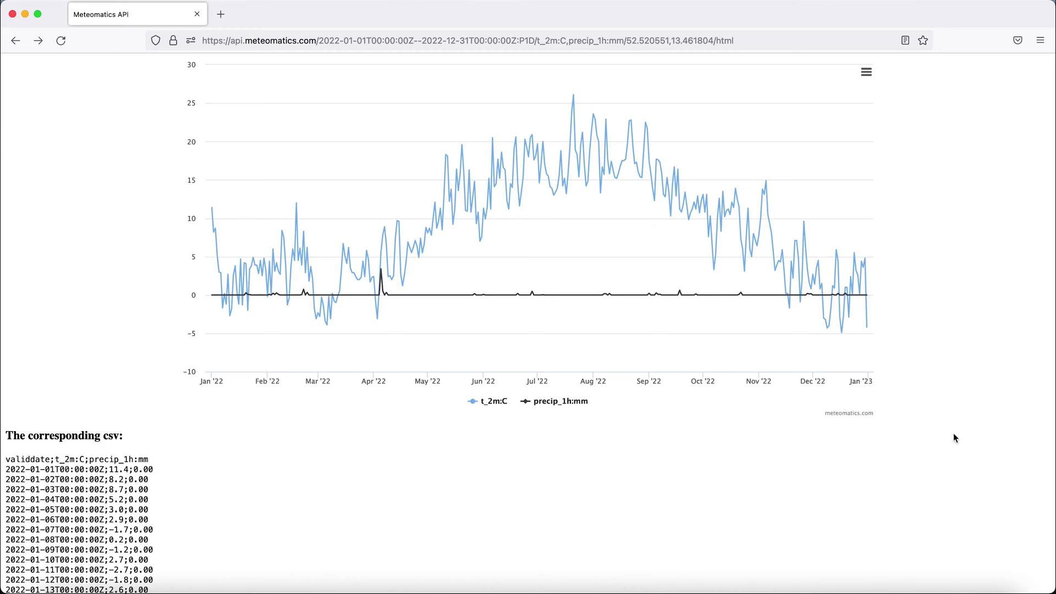
Remove the end date and P1D step, leaving the single time 2022-07-22T00:00:00Z
click(536, 43)
drag(536, 42, 422, 40)
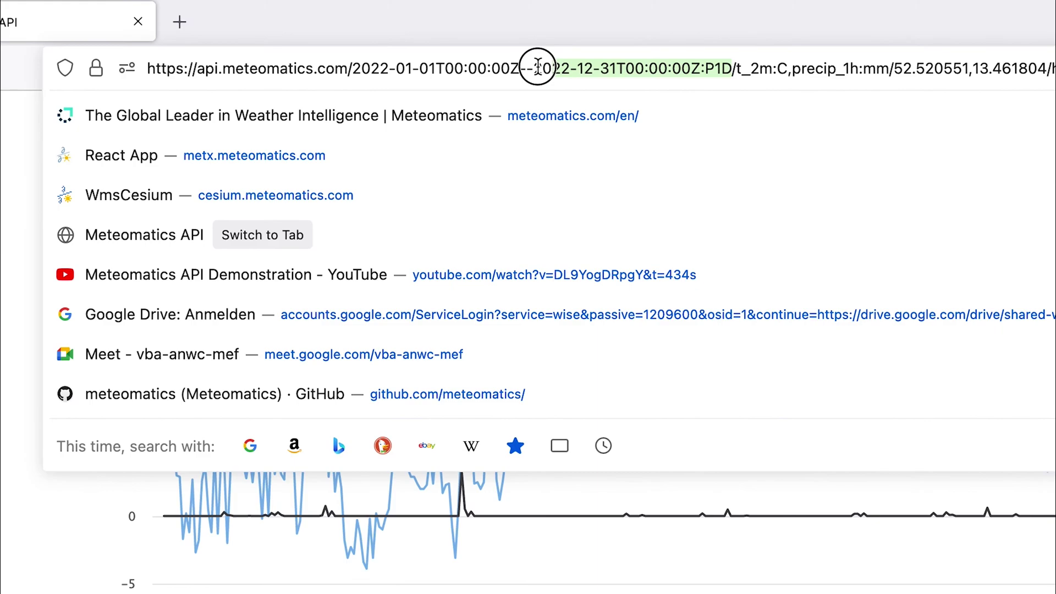
drag(537, 66, 515, 66)
key(BackSpace)
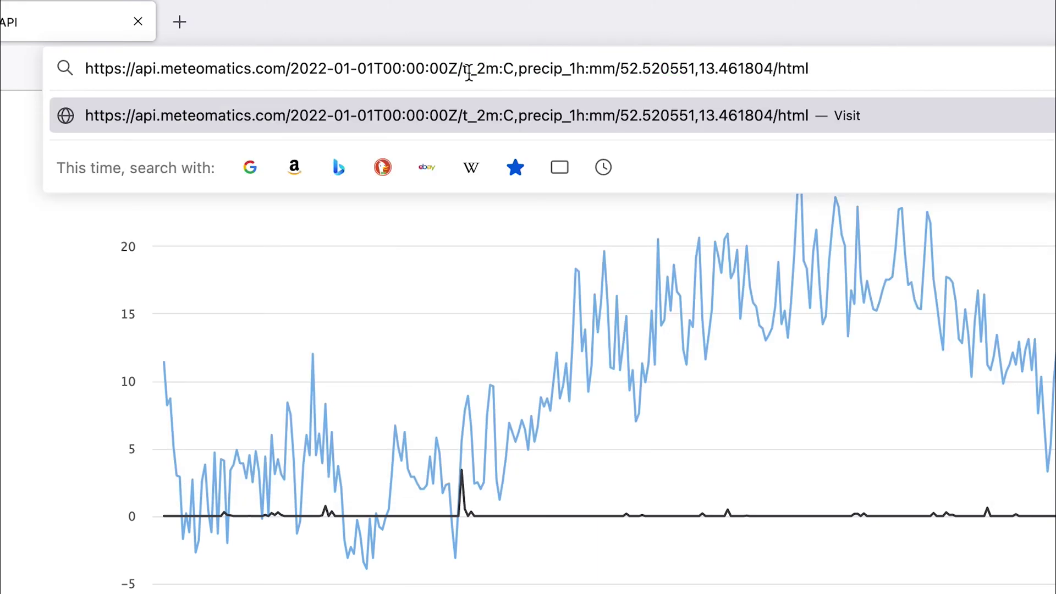
click(379, 66)
key(BackSpace)
key(BackSpace)
key(BackSpace)
key(BackSpace)
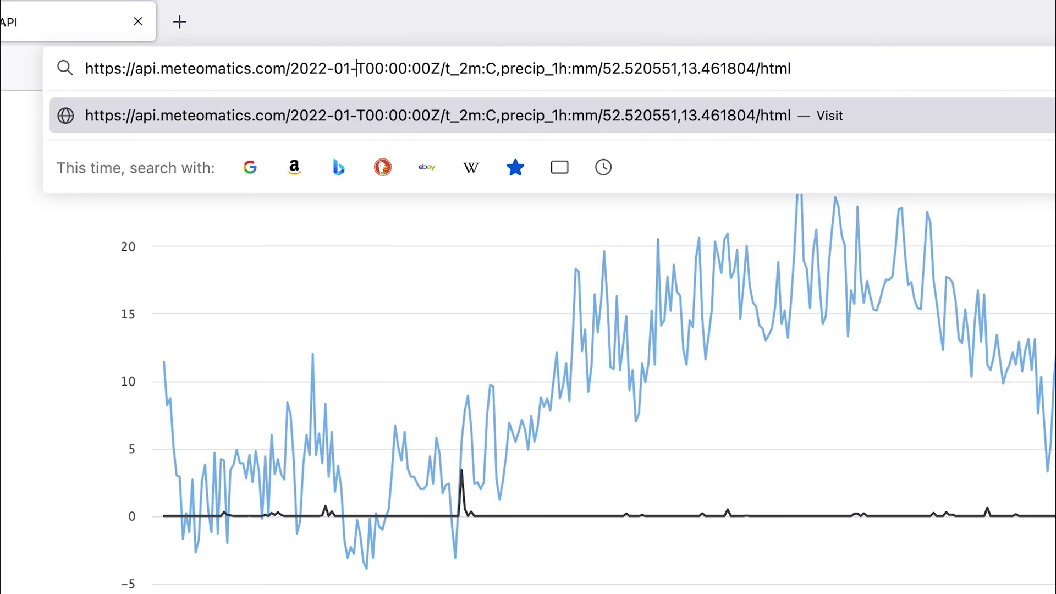
text(7)
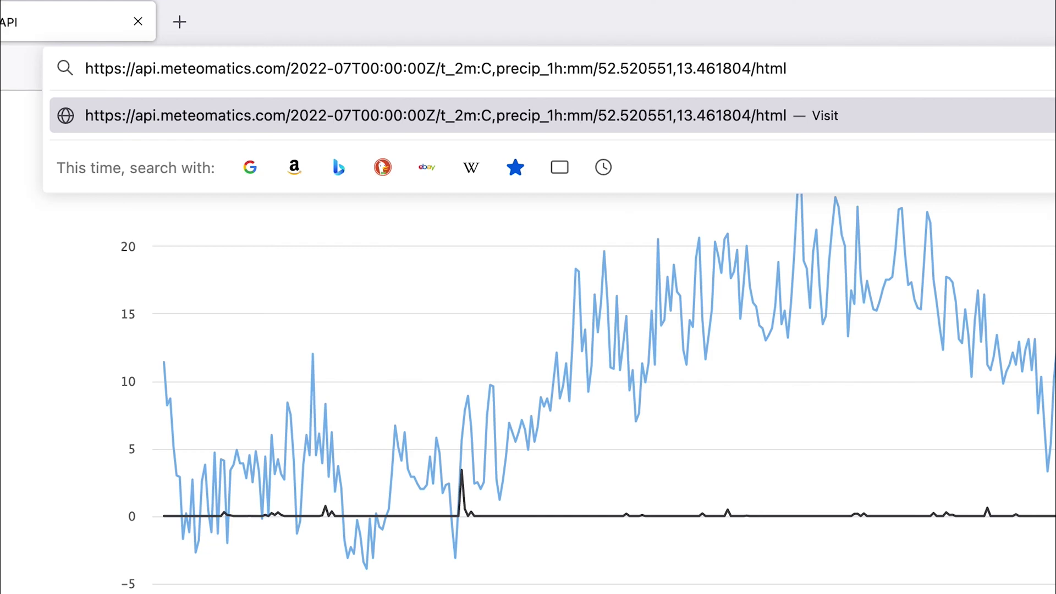
text(-22)
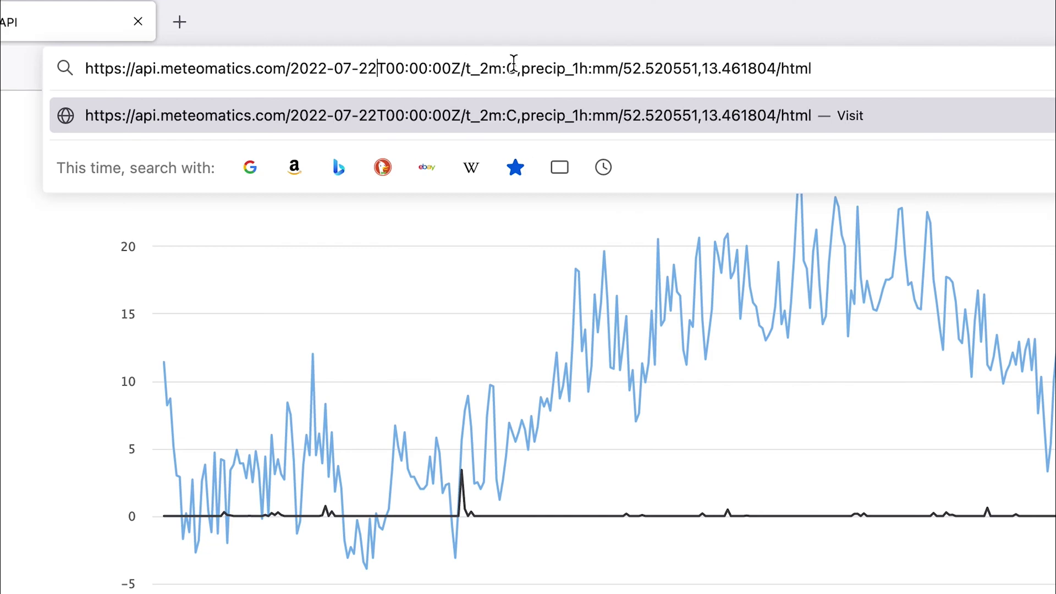
Delete ,precip_1h:mm so only t_2m:C remains, and select the point coordinates
click(616, 70)
key(BackSpace)
key(BackSpace)
key(BackSpace)
key(BackSpace)
key(BackSpace)
key(BackSpace)
key(BackSpace)
key(BackSpace)
key(BackSpace)
key(BackSpace)
key(BackSpace)
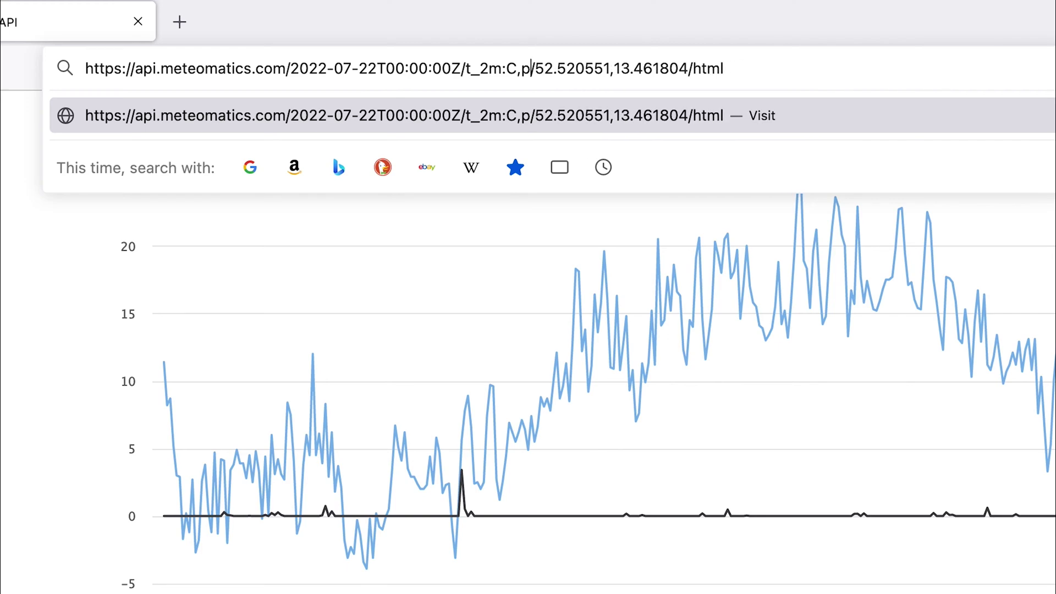
key(BackSpace)
key(BackSpace)
drag(675, 68, 521, 70)
Replace the coordinates with 48,5_43,15:0.02,0.02 and load the Alps temperature map
key(BackSpace)
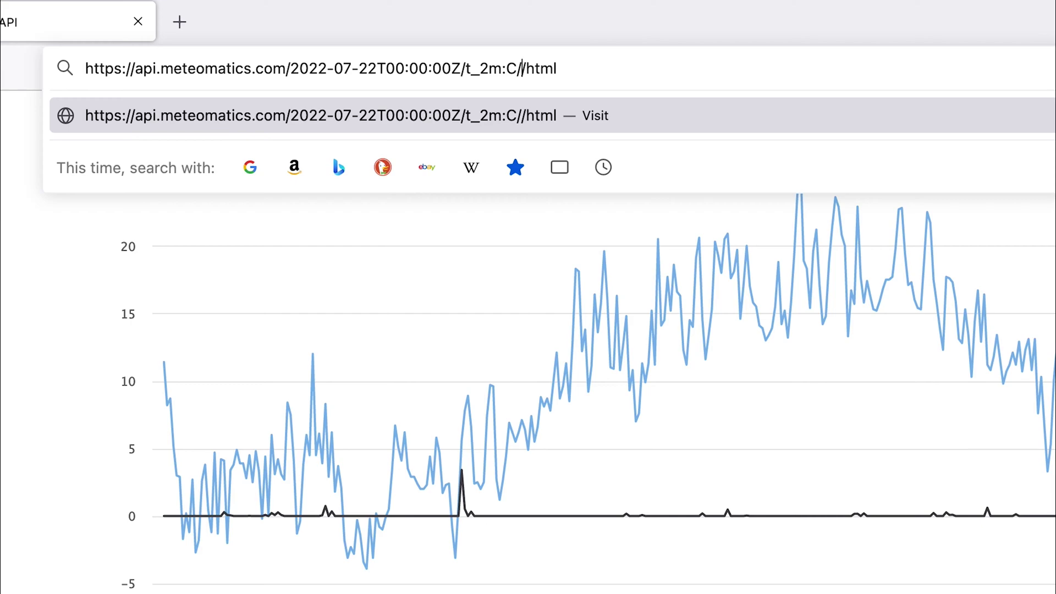
text(48,)
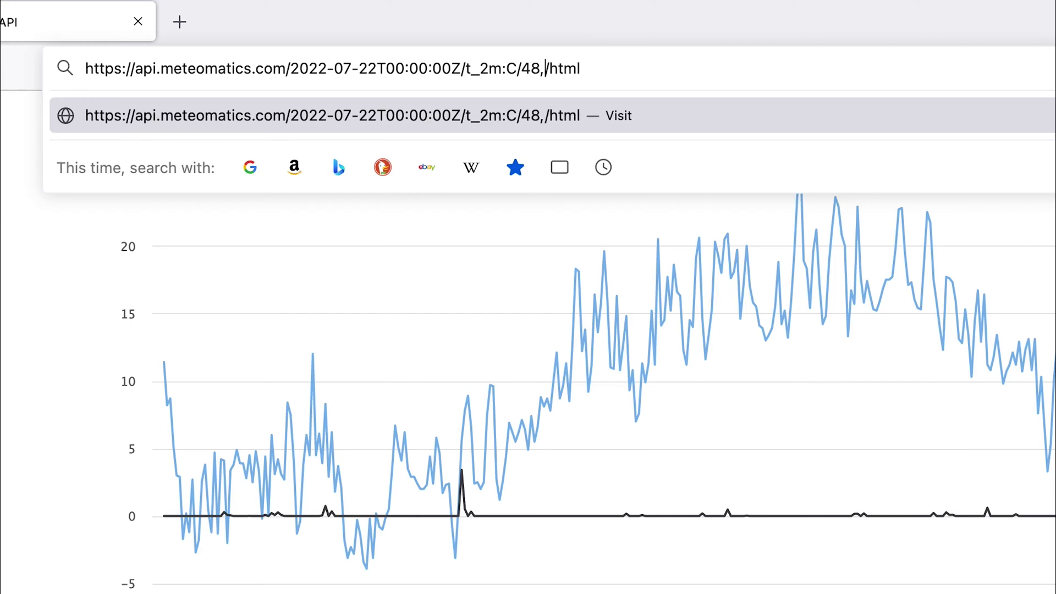
text(5_)
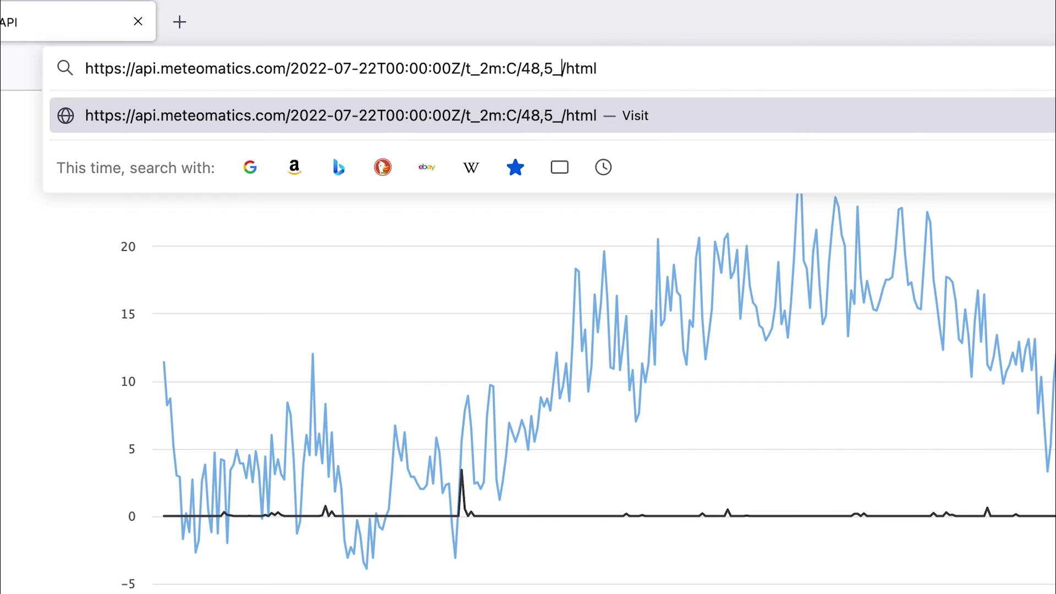
text(43,)
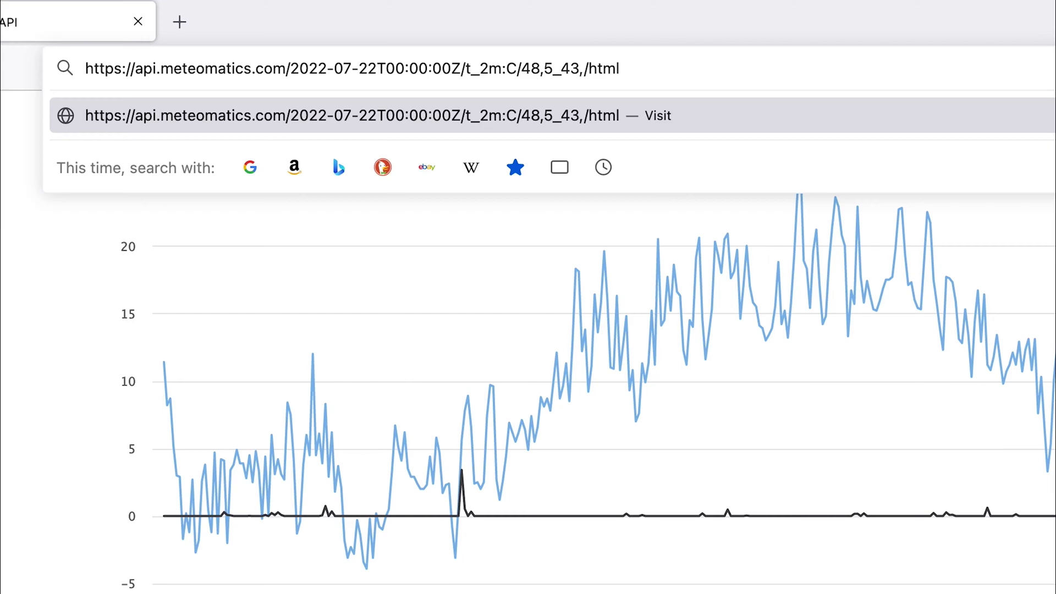
text(15)
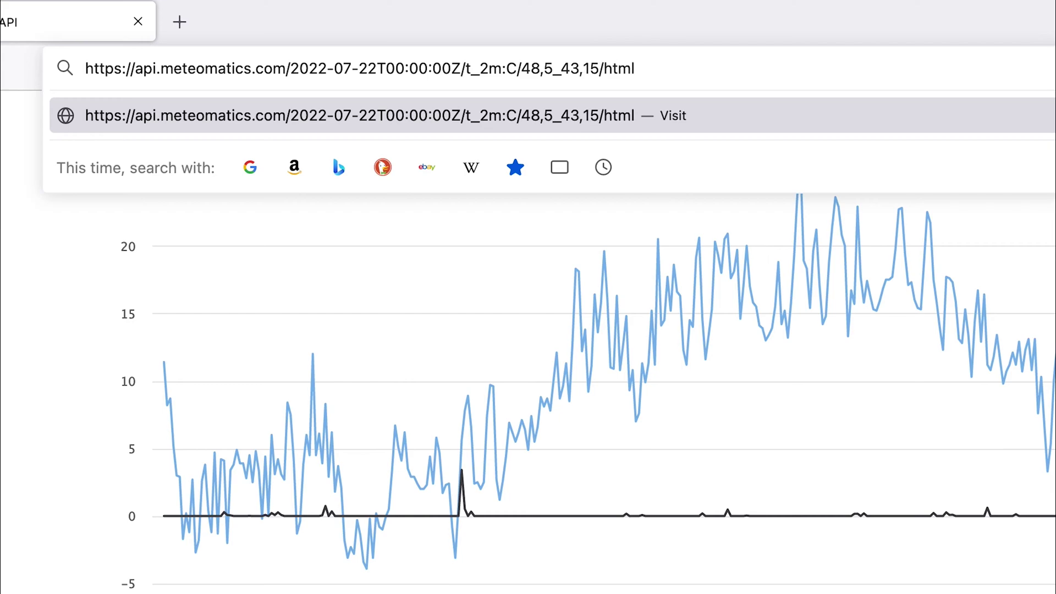
text(:)
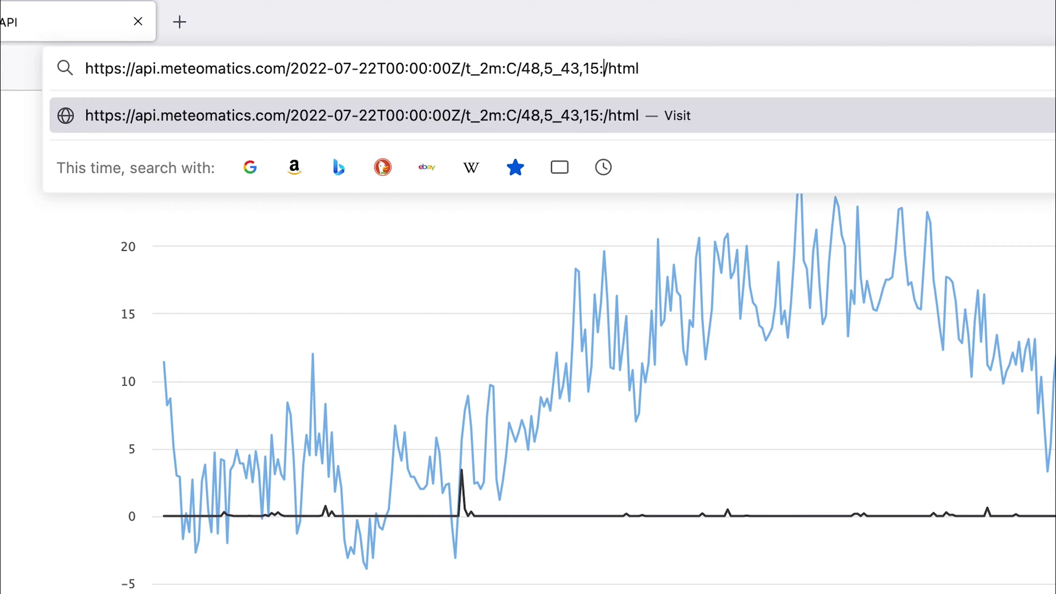
text(0.02)
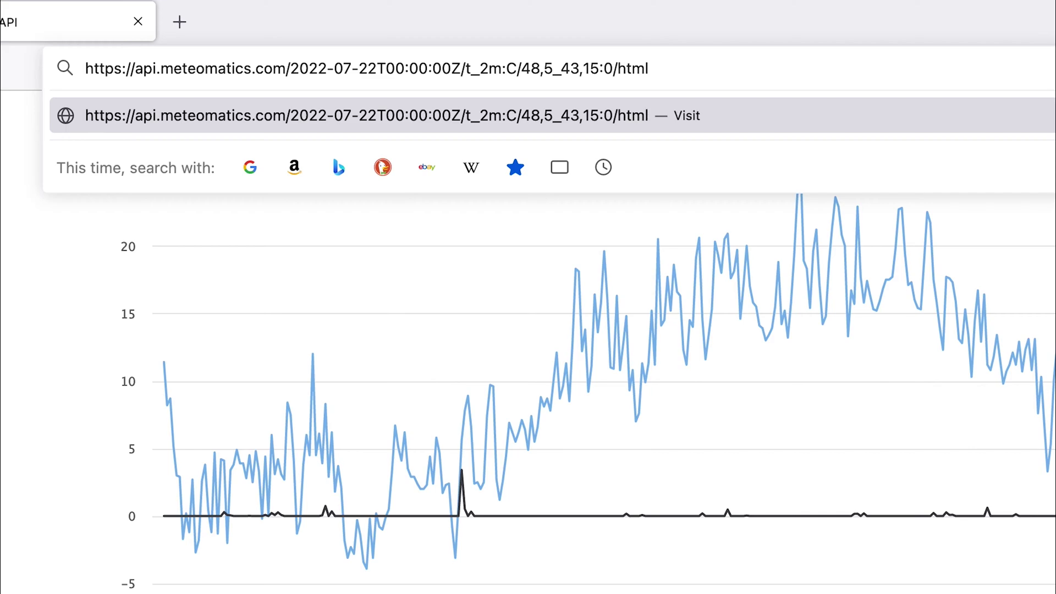
text(,0.)
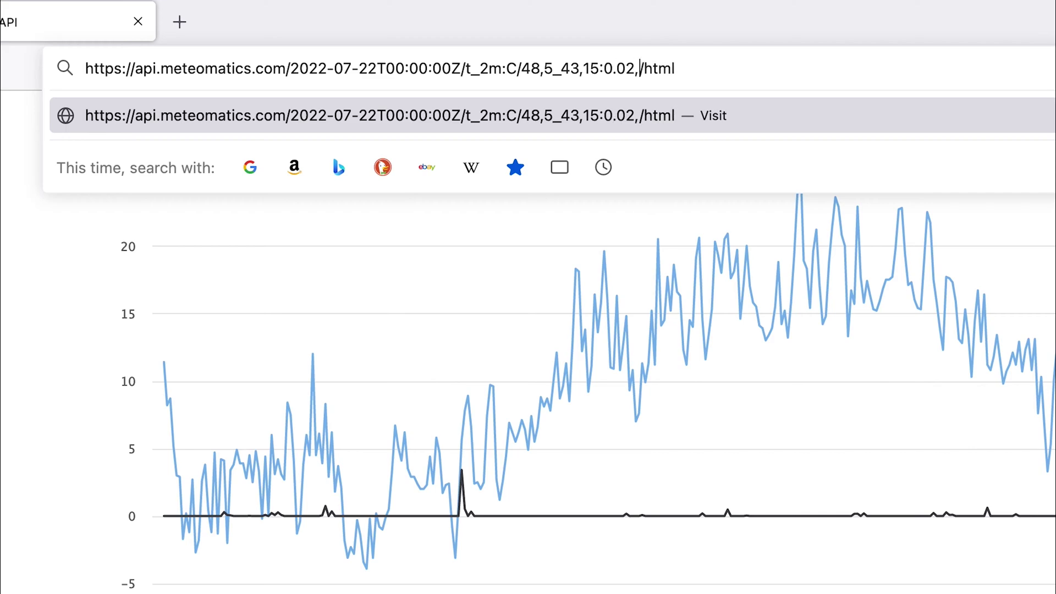
text(02)
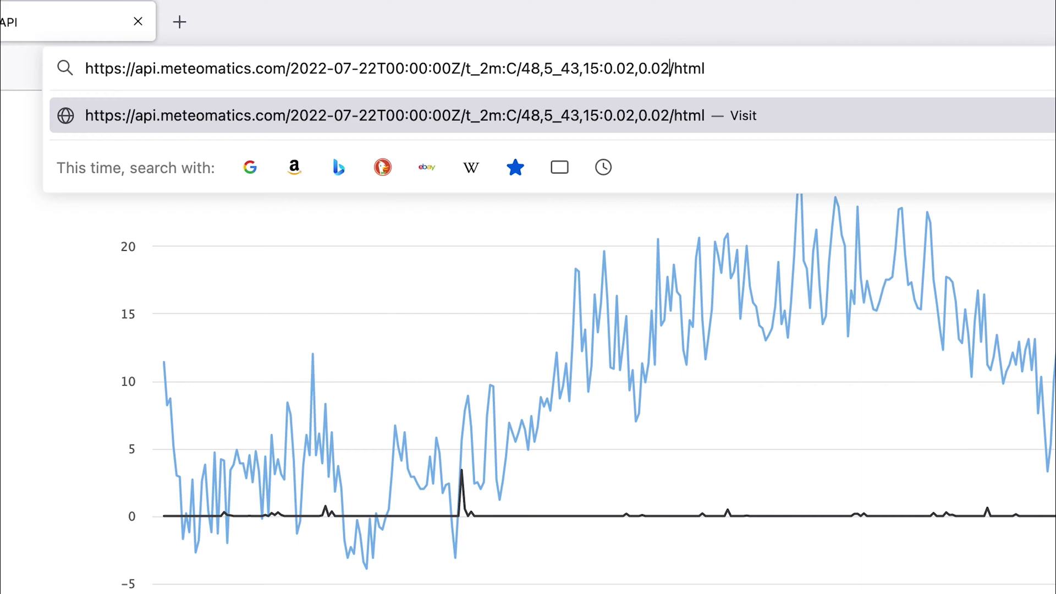
key(Return)
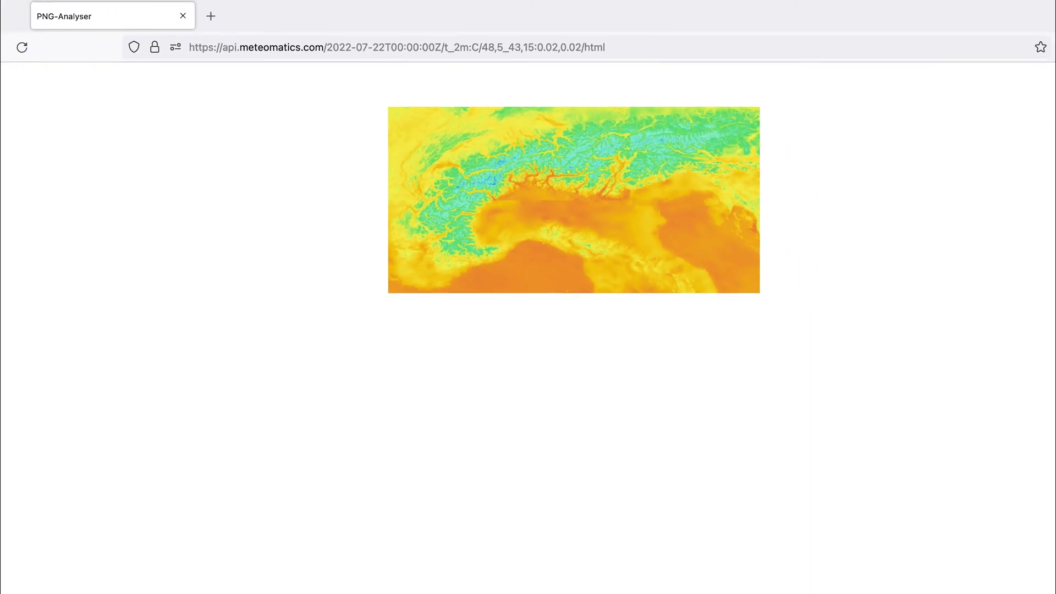
mouse_move(502, 118)
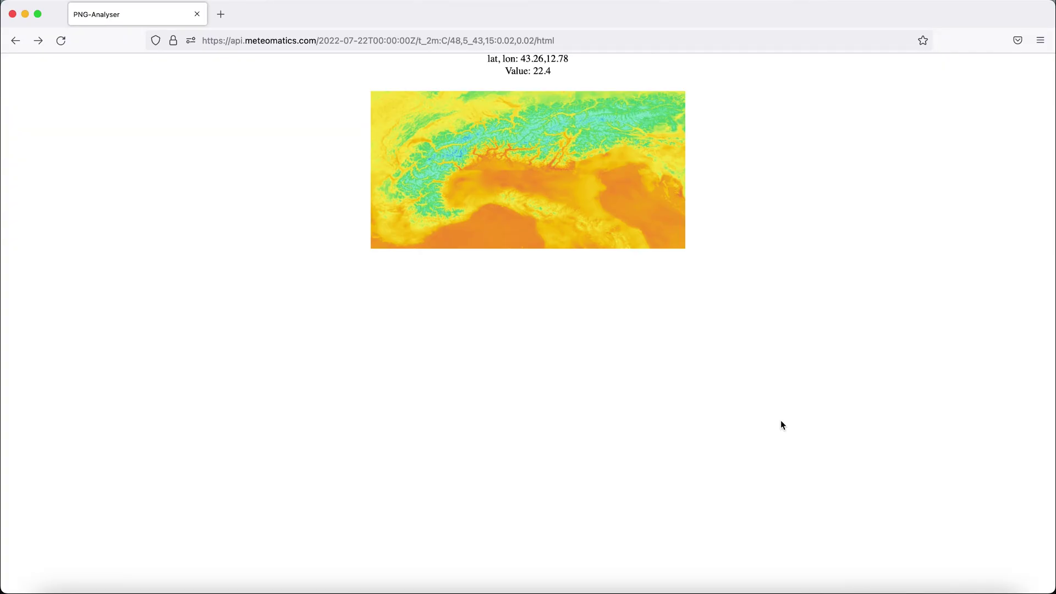
Change the output format from html to json and load the Alps grid as JSON
click(625, 41)
click(626, 41)
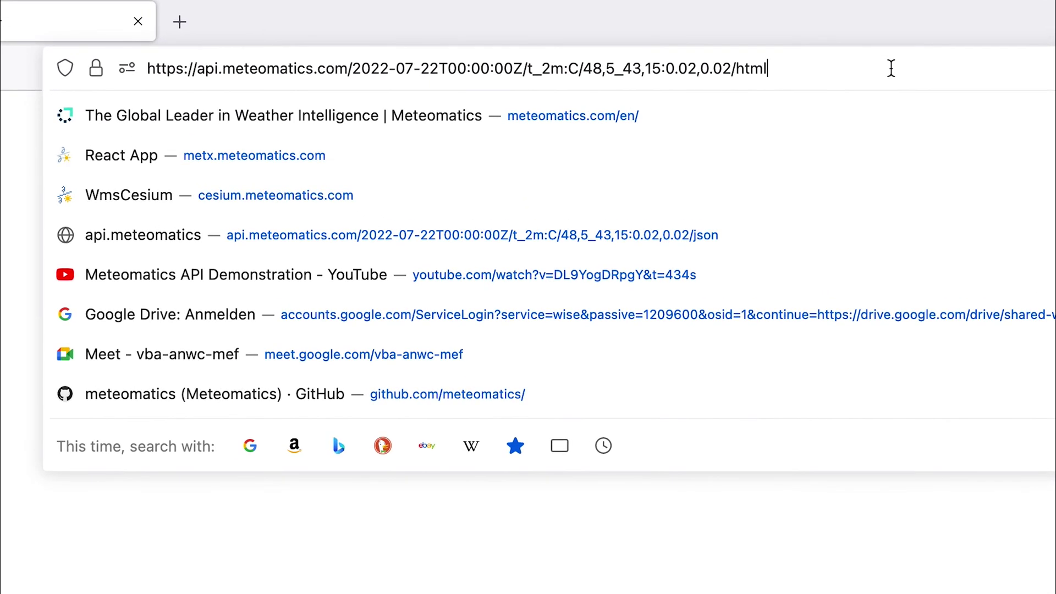
key(BackSpace)
key(BackSpace)
key(BackSpace)
key(BackSpace)
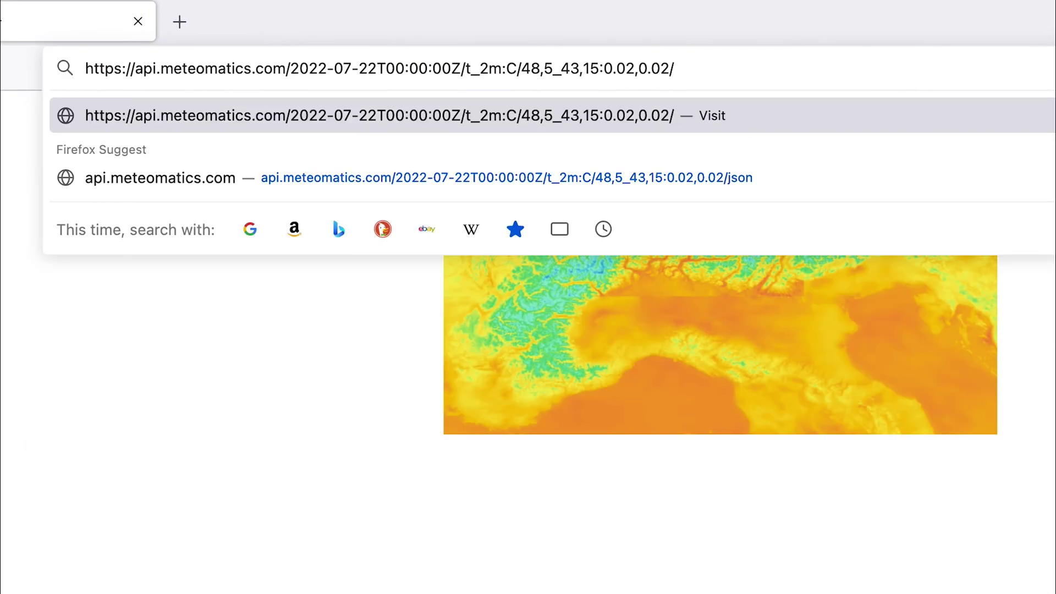
text(json)
key(Return)
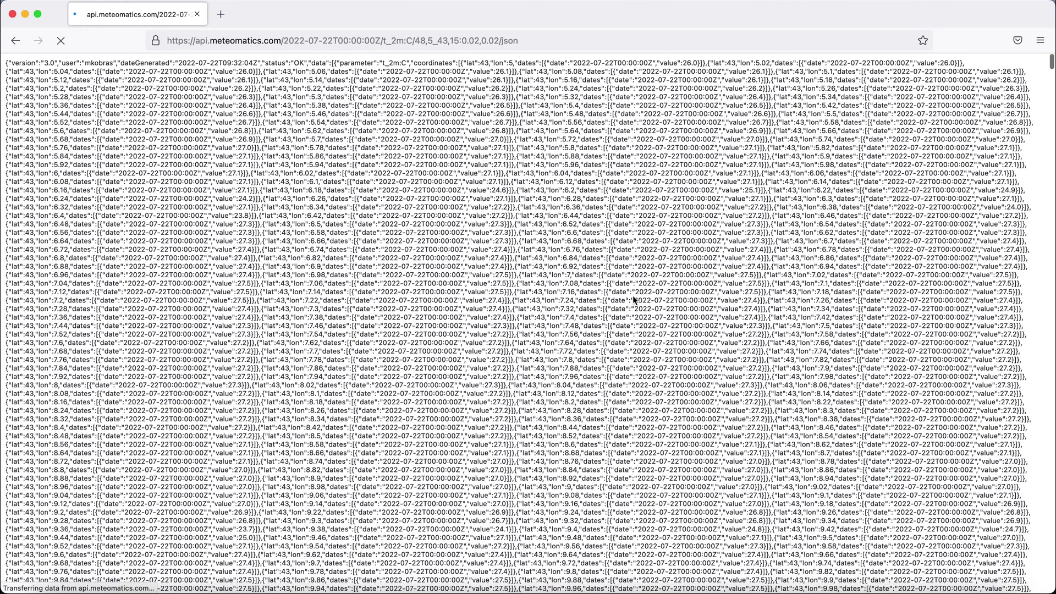
Switch the output format from json to csv to download the grid as CSV
double_click(592, 40)
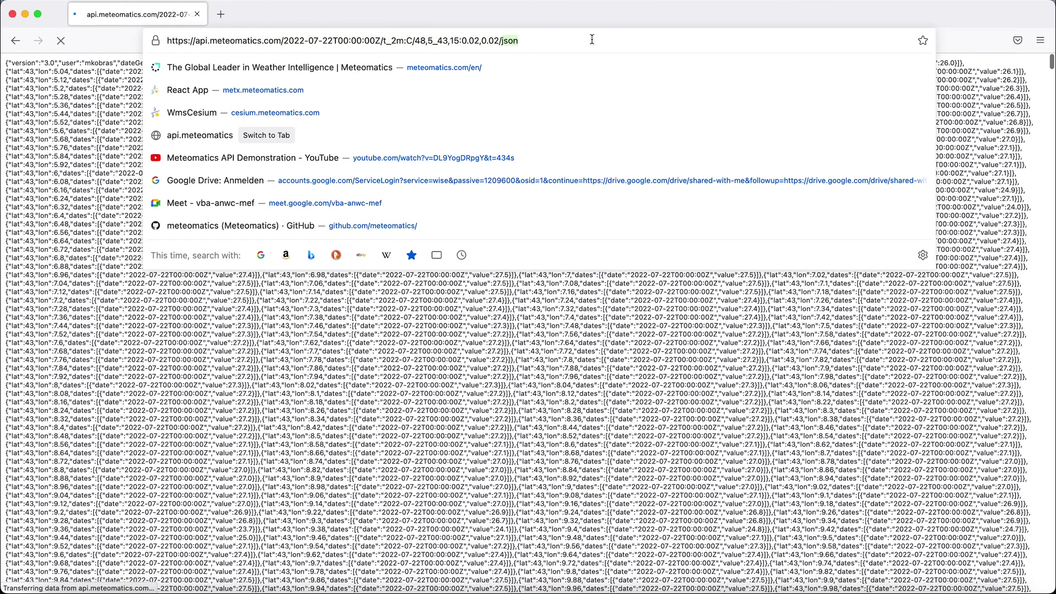
text(csv)
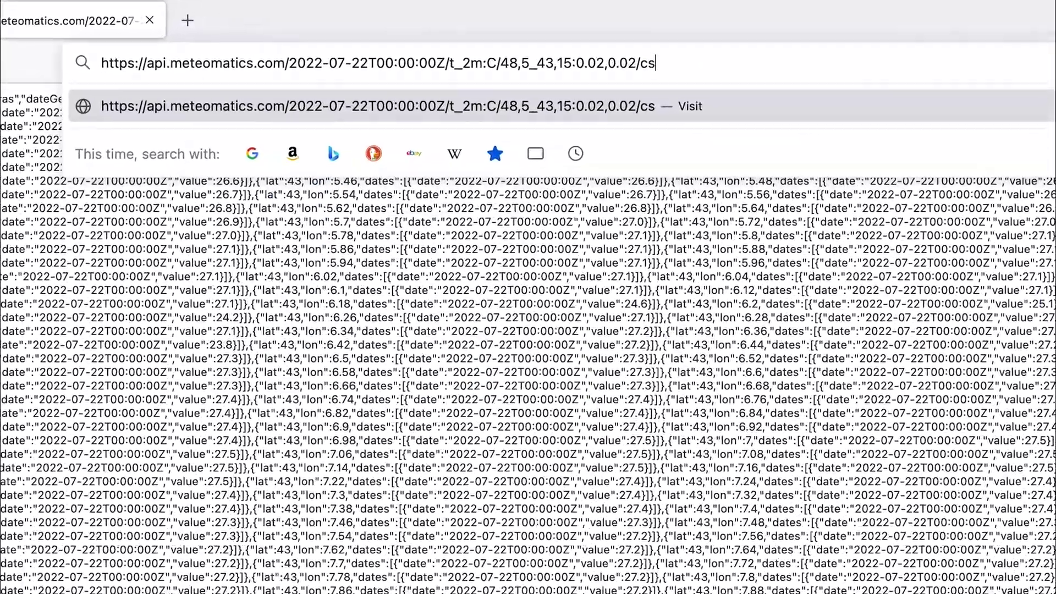
key(Return)
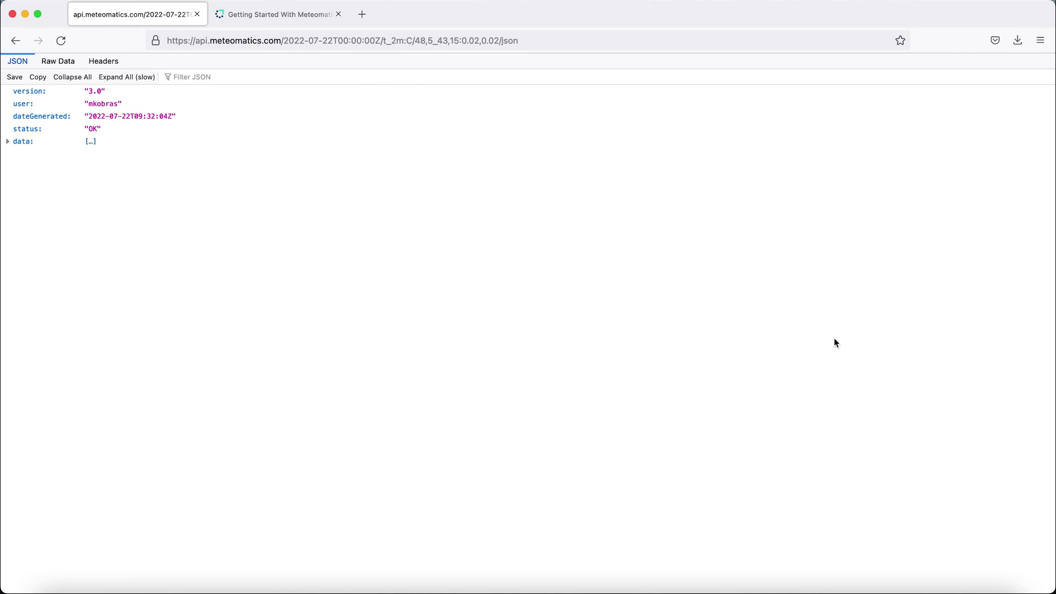
Go back to the Getting Started tab and follow the URL creator tool link
click(300, 15)
scroll(561, 298, down, 5)
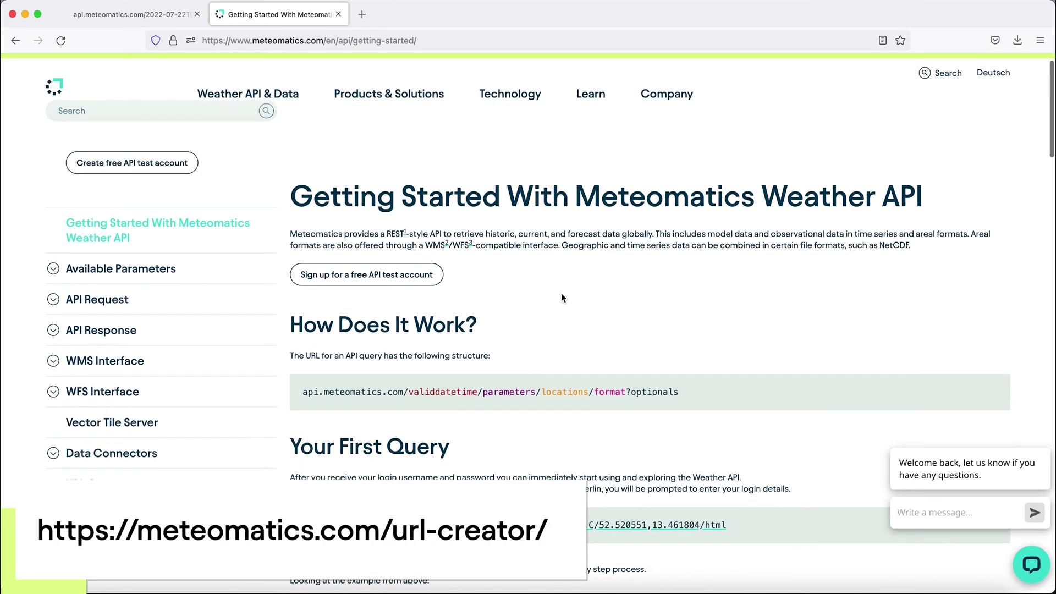
click(404, 390)
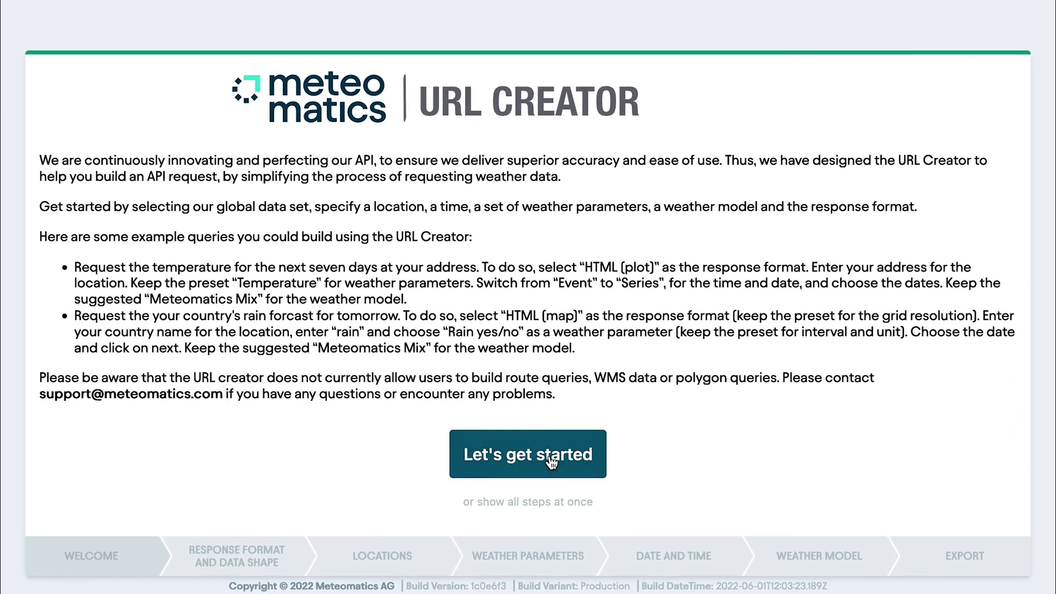
Start a new query, choose HTML (map) output, and set both grid resolution values to 0.2
click(551, 462)
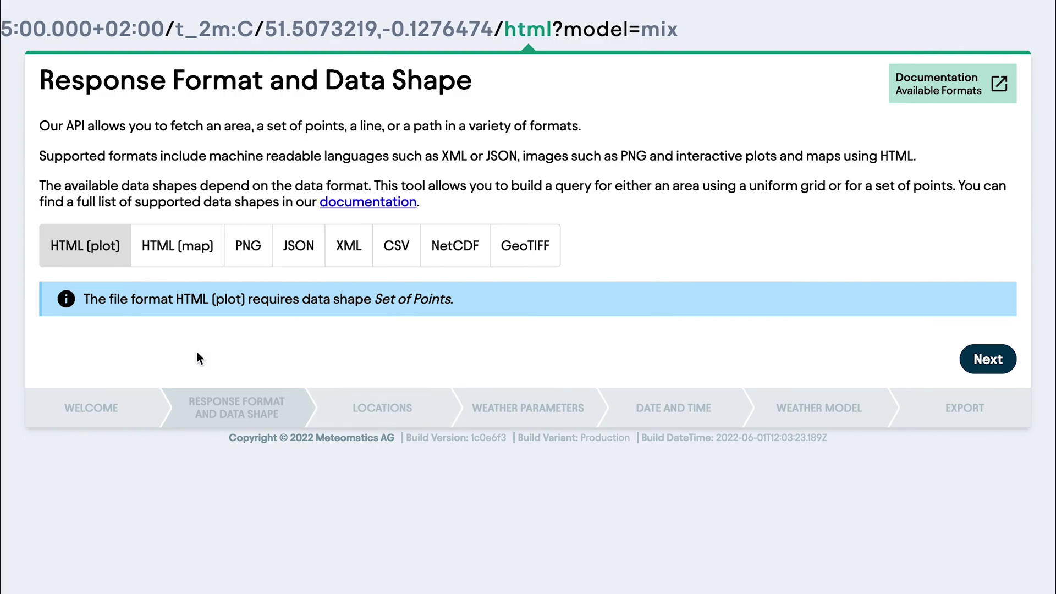
click(186, 258)
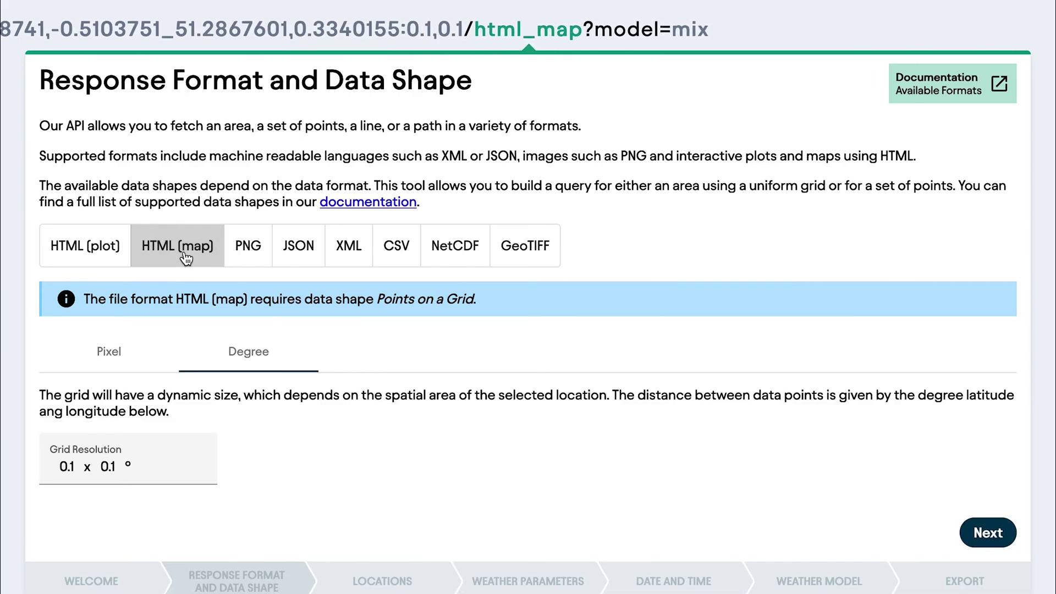
click(75, 466)
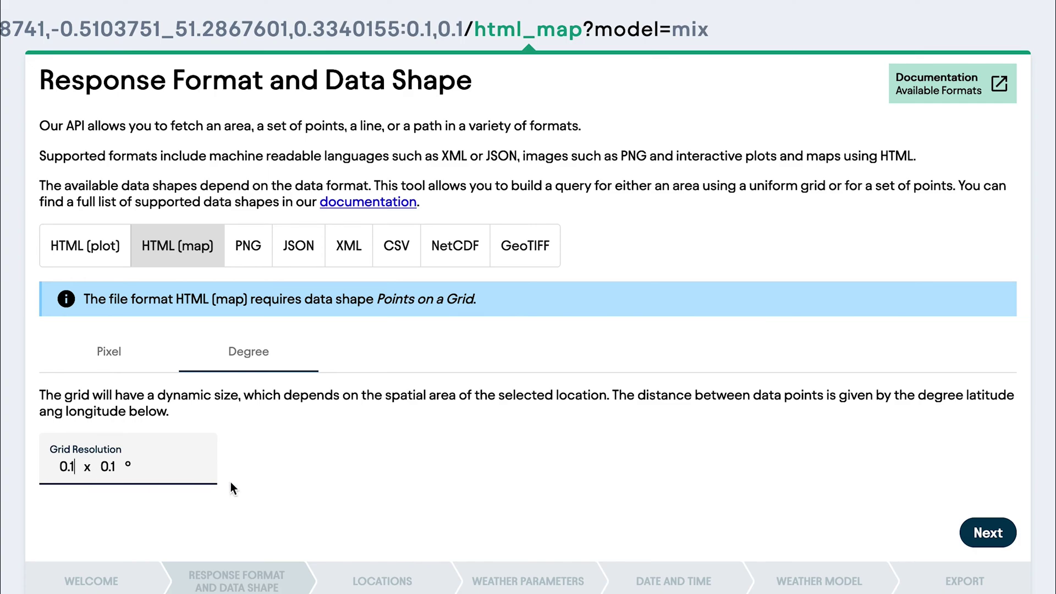
key(BackSpace)
text(2)
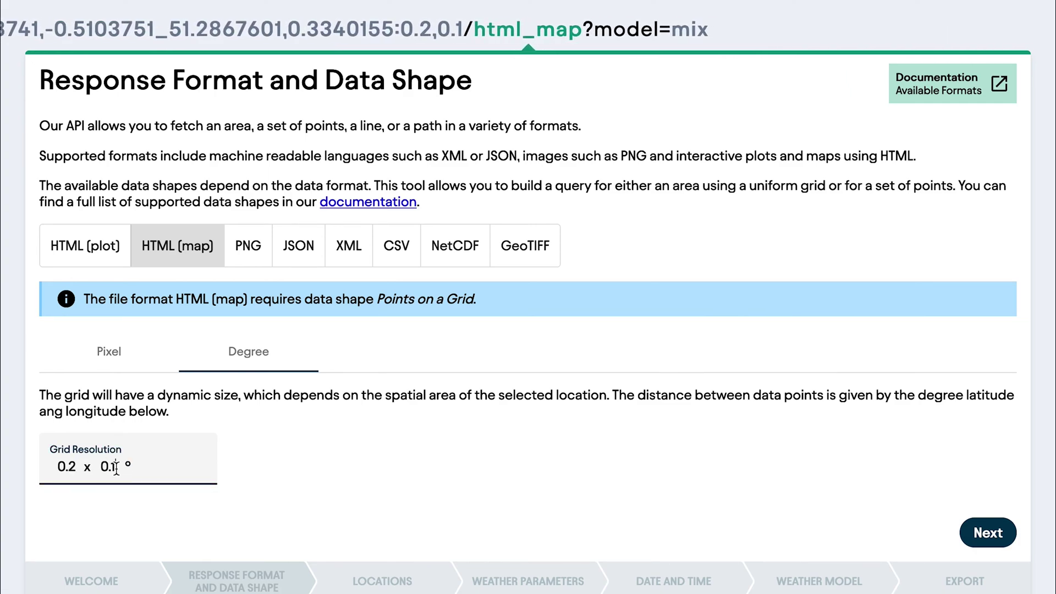
click(116, 466)
key(BackSpace)
Add Switzerland from the location search, delete London, and continue to Weather Parameters
text(2)
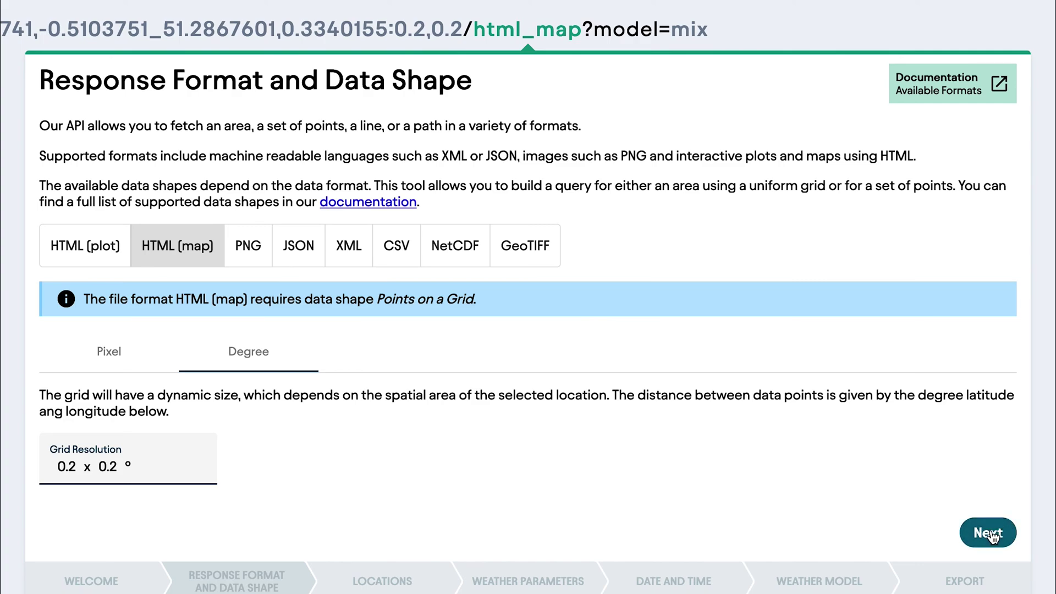
click(988, 534)
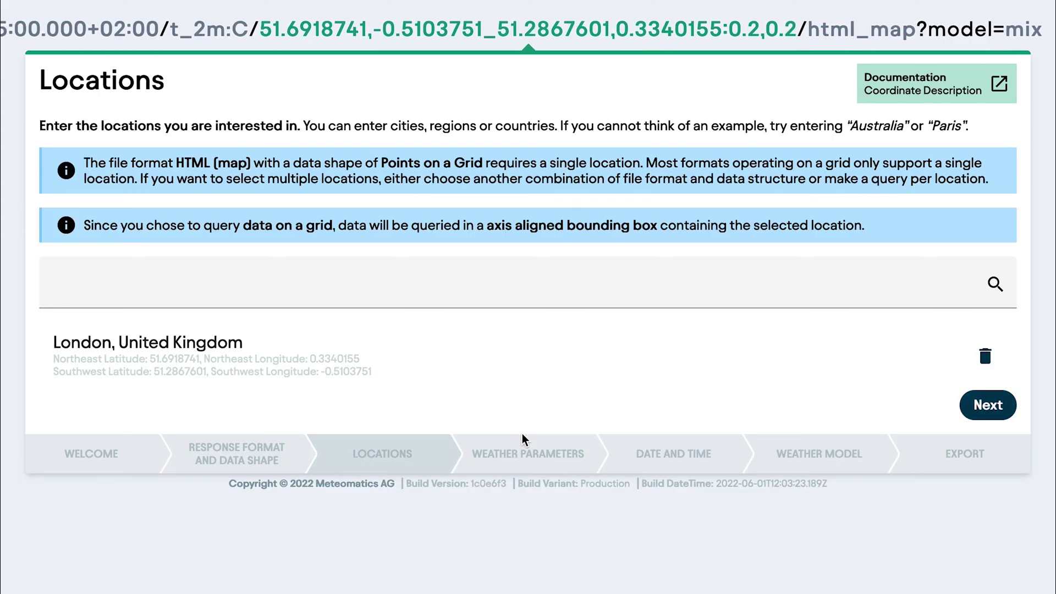
click(251, 294)
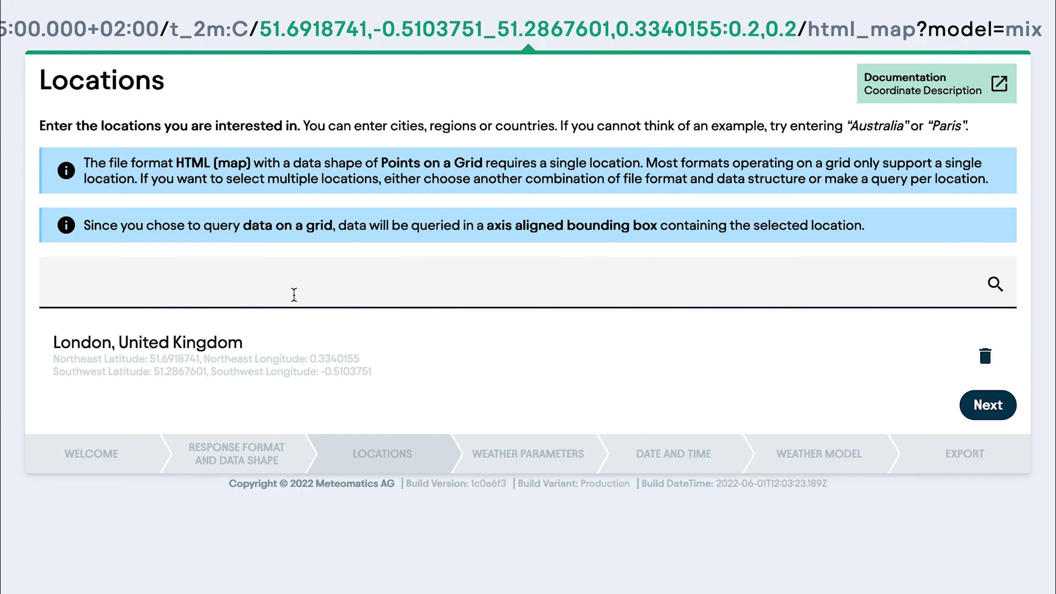
text(Switzerland)
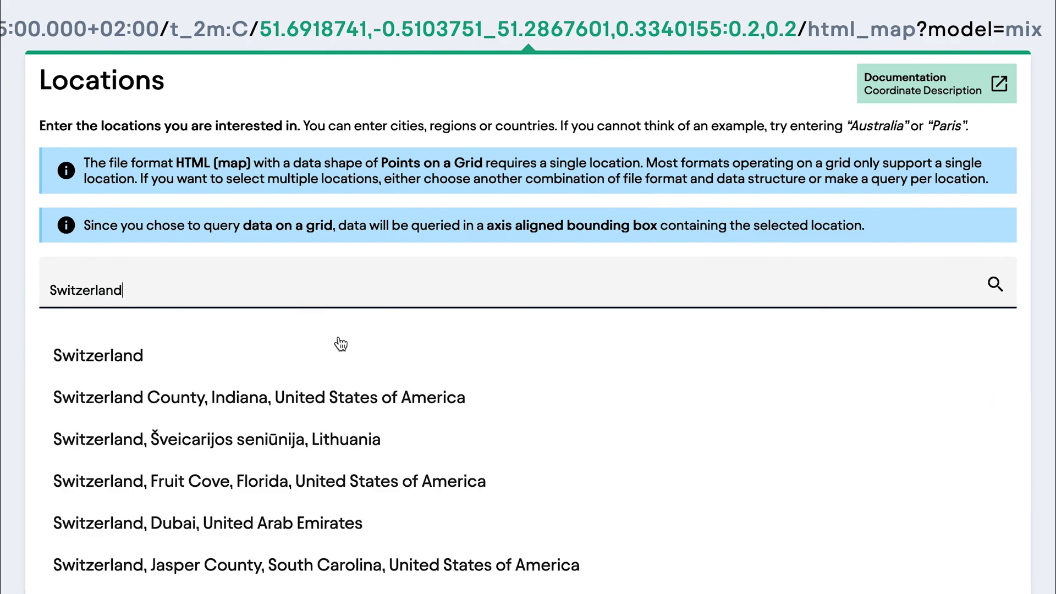
click(341, 345)
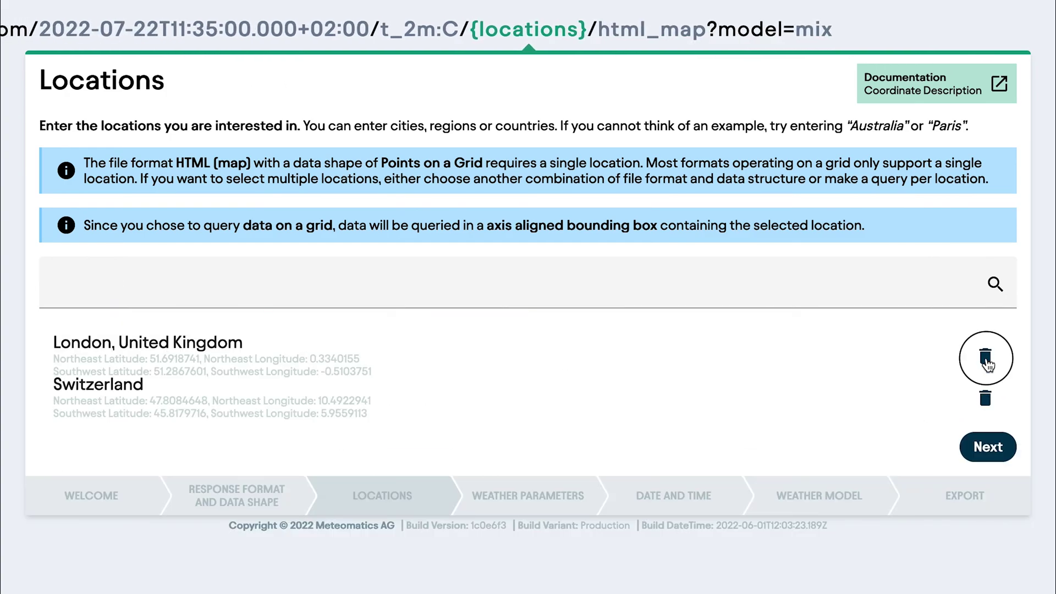
click(986, 356)
click(1002, 406)
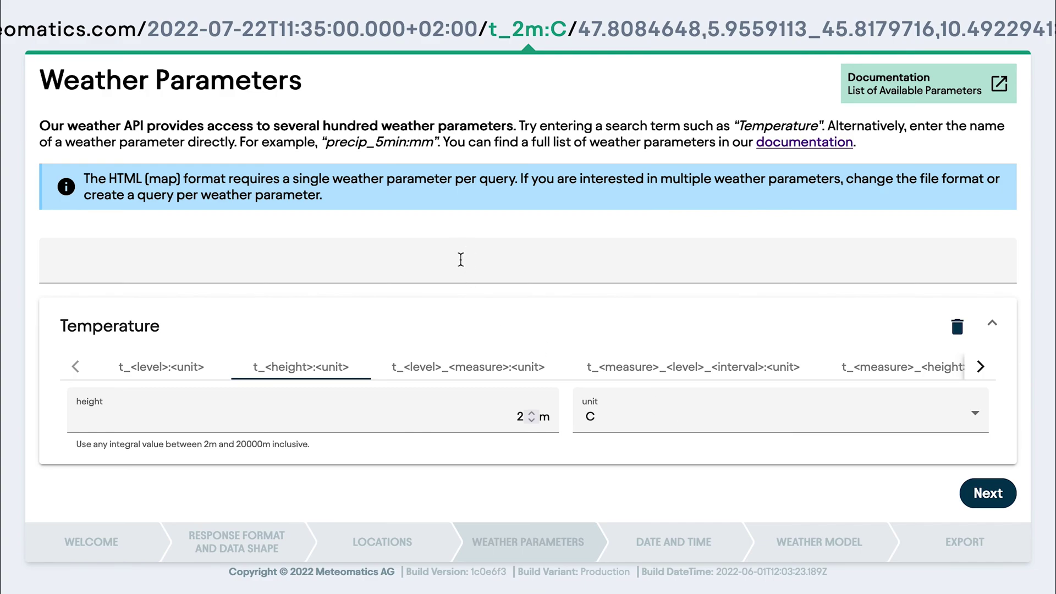
Search 'cover' and 'preci' without adding them, keeping Temperature t_2m:C as the only parameter
text(cover)
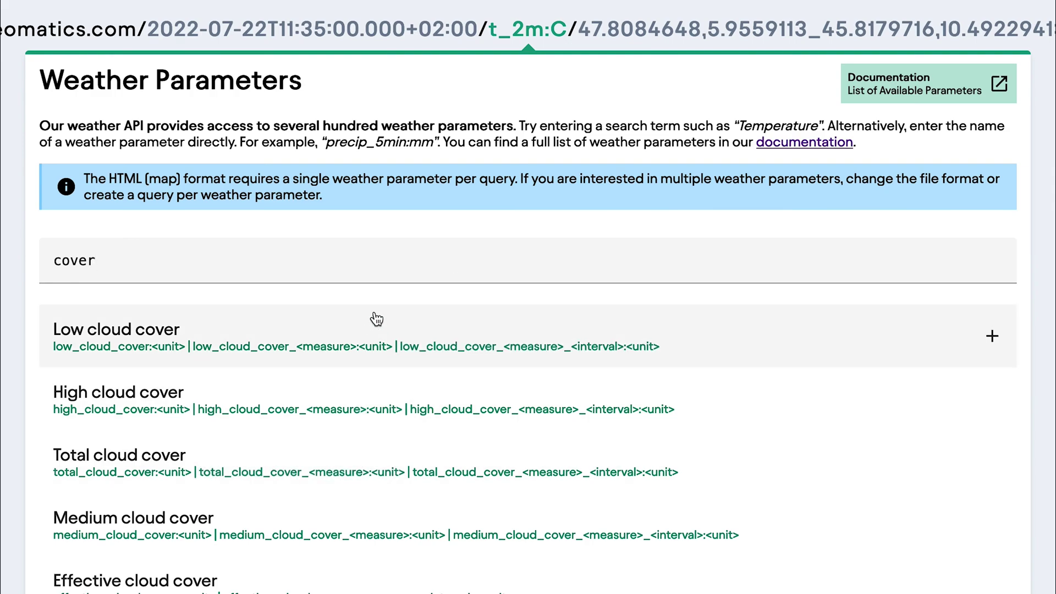
key(BackSpace)
key(BackSpace)
key(BackSpace)
key(BackSpace)
key(BackSpace)
text(preci)
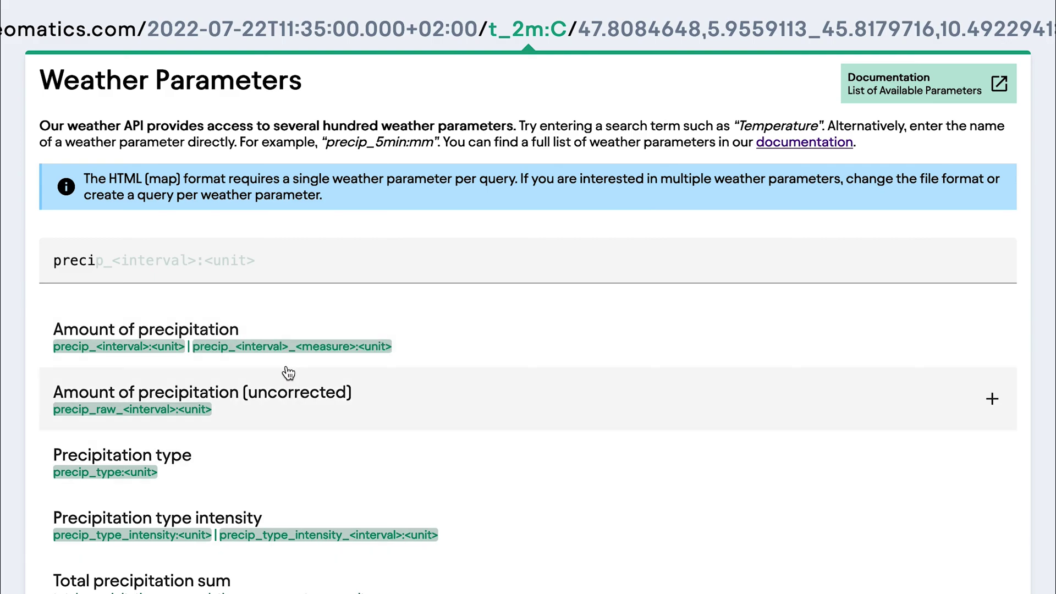
key(BackSpace)
key(BackSpace)
key(BackSpace)
key(BackSpace)
key(BackSpace)
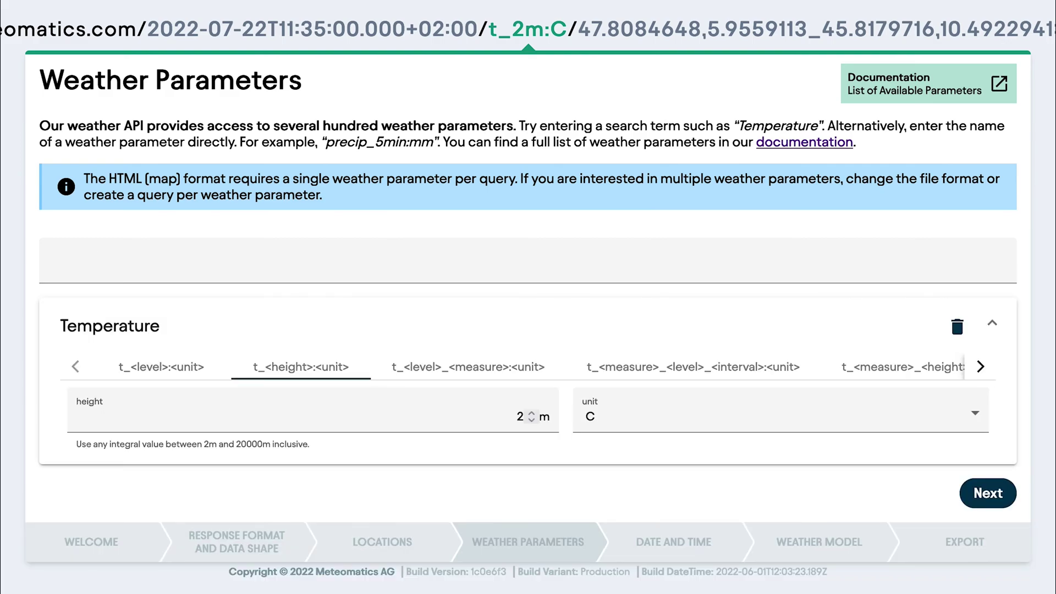
click(969, 489)
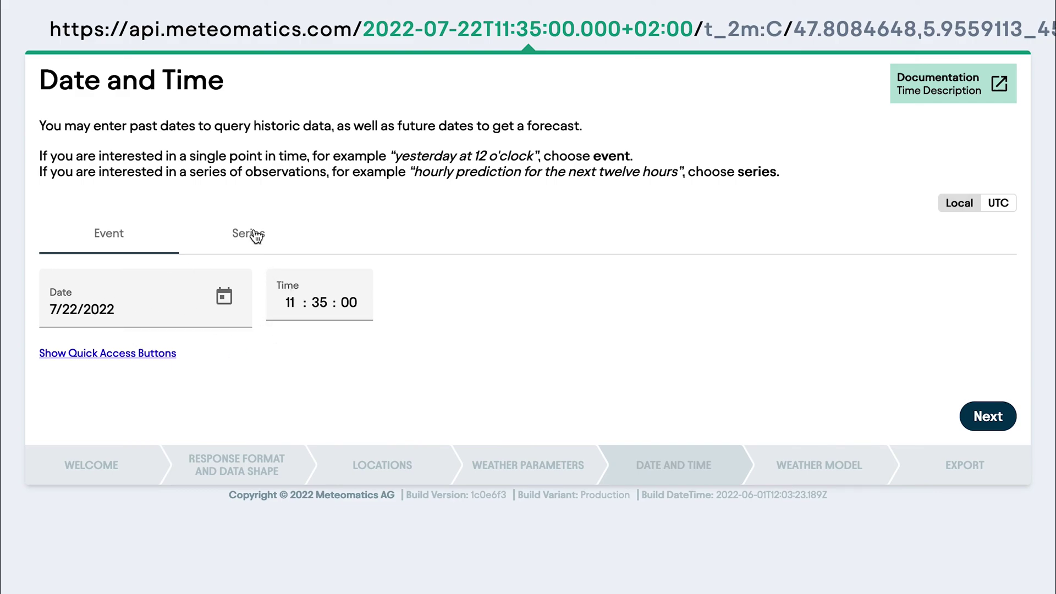
Accept the default event time 7/22/2022 11:35:00 and go on to the weather model
click(973, 428)
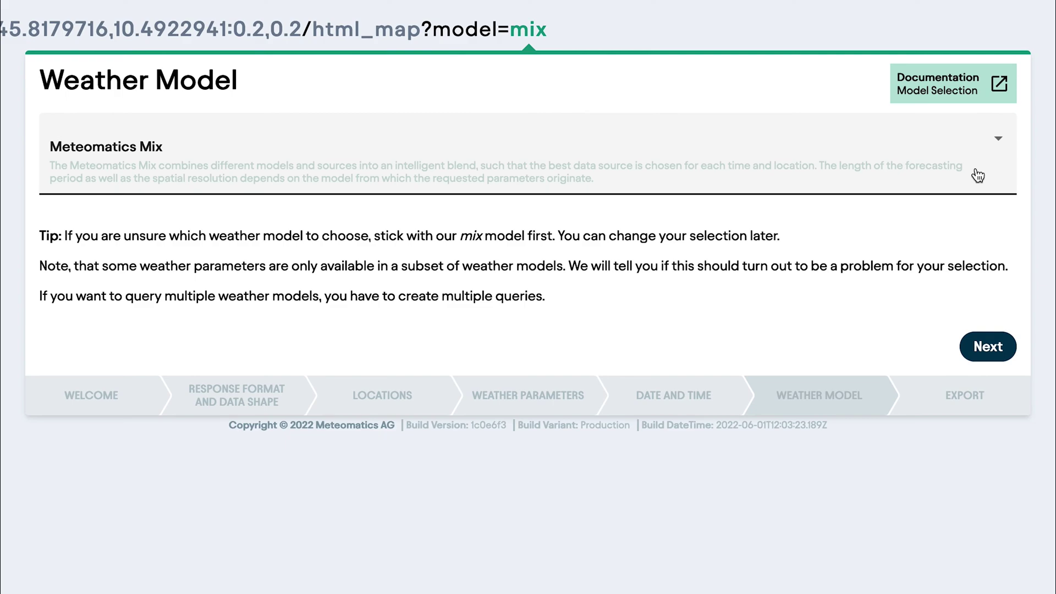
Reselect Meteomatics Mix from the model list and finish the wizard at the Export step
click(977, 175)
scroll(652, 297, down, 3)
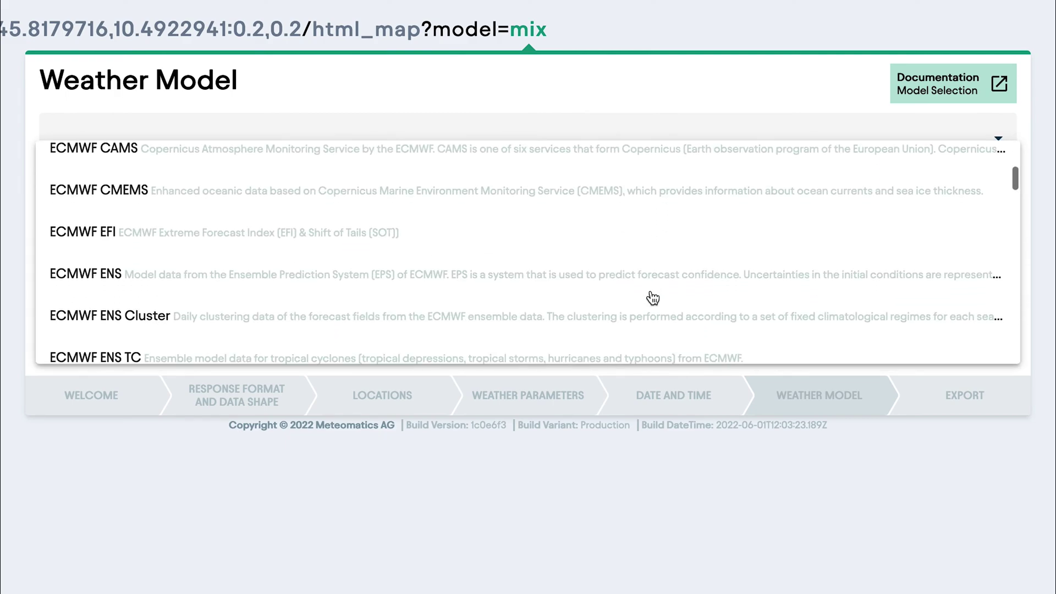
scroll(653, 298, down, 6)
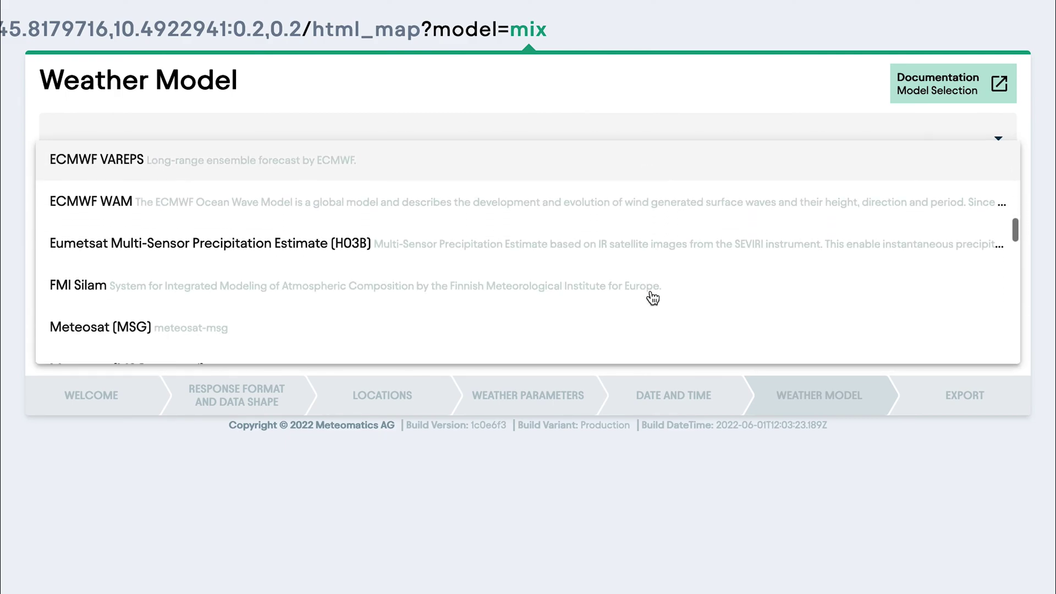
scroll(648, 297, up, 9)
click(587, 172)
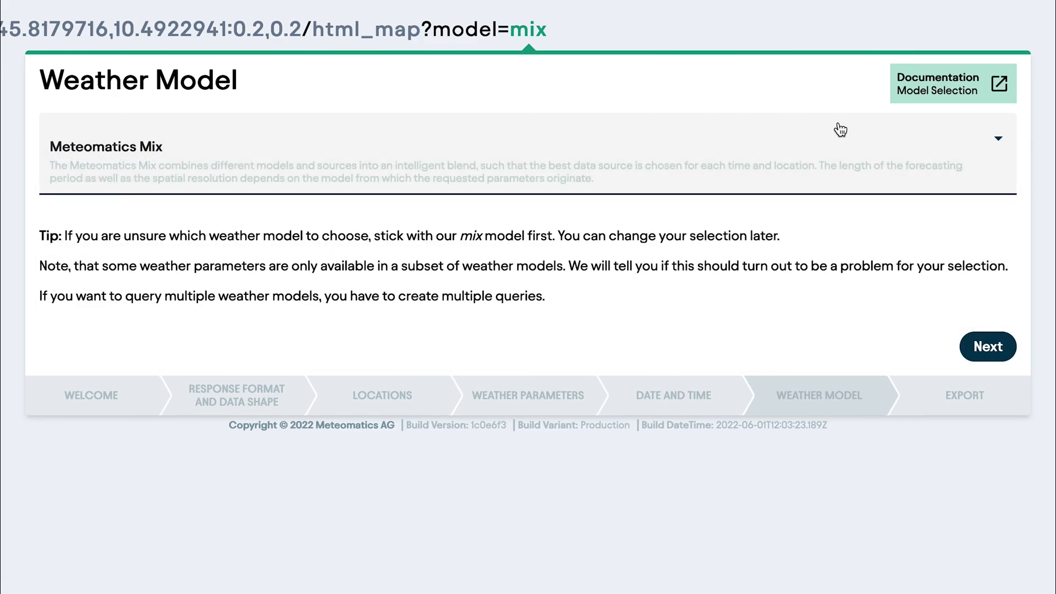
click(988, 347)
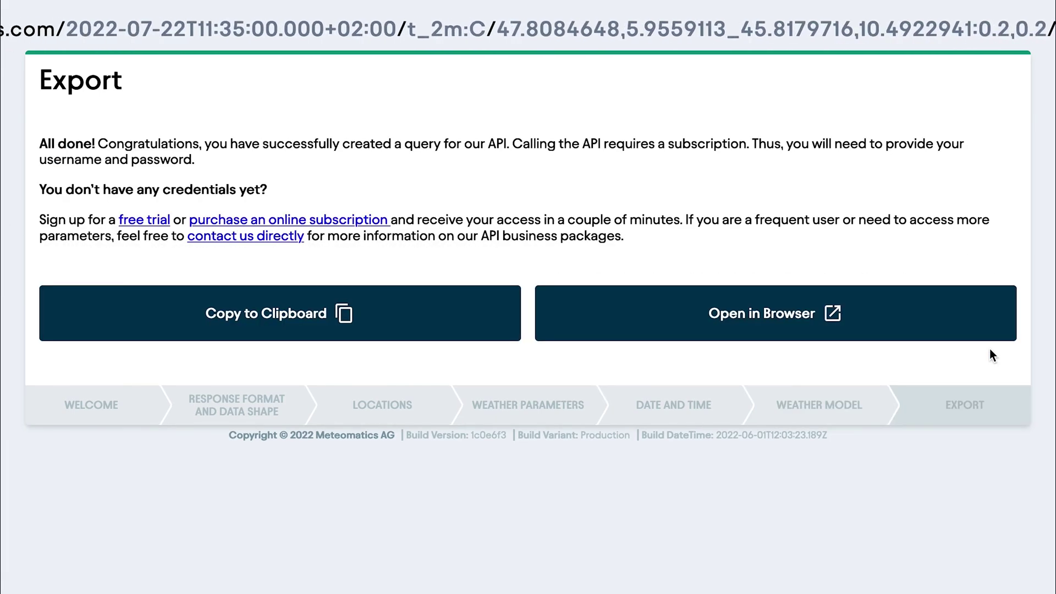